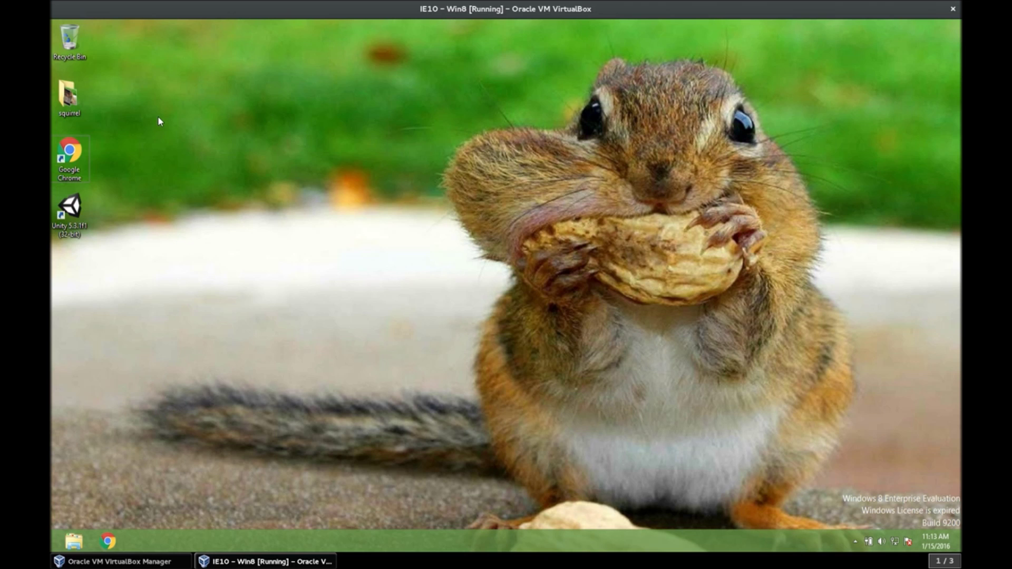
Open the squirrel folder and preview the squirrel picture and the travolta video.
{"action": "left_click", "coordinate": [67, 100]}
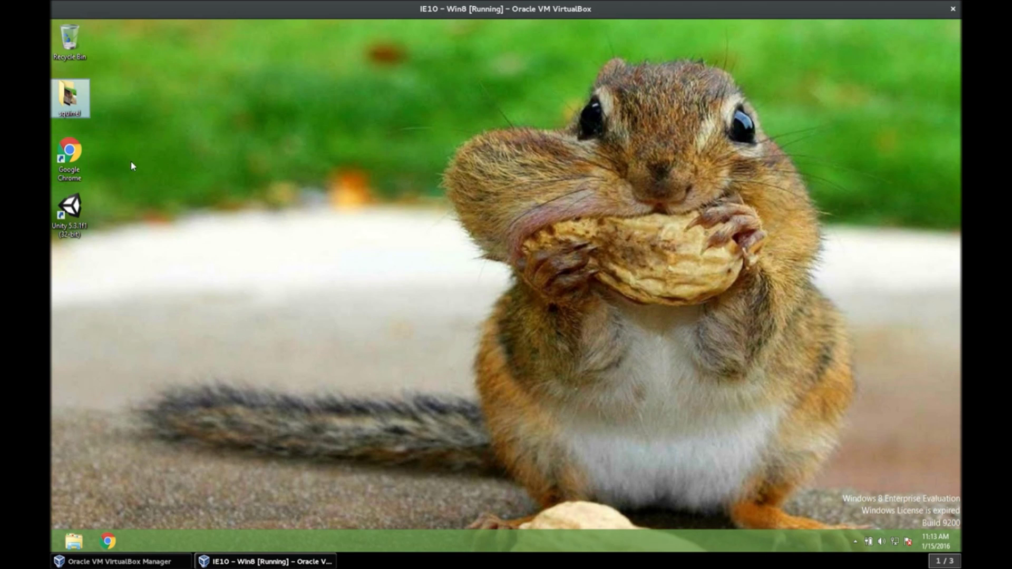
{"action": "left_click", "coordinate": [70, 168]}
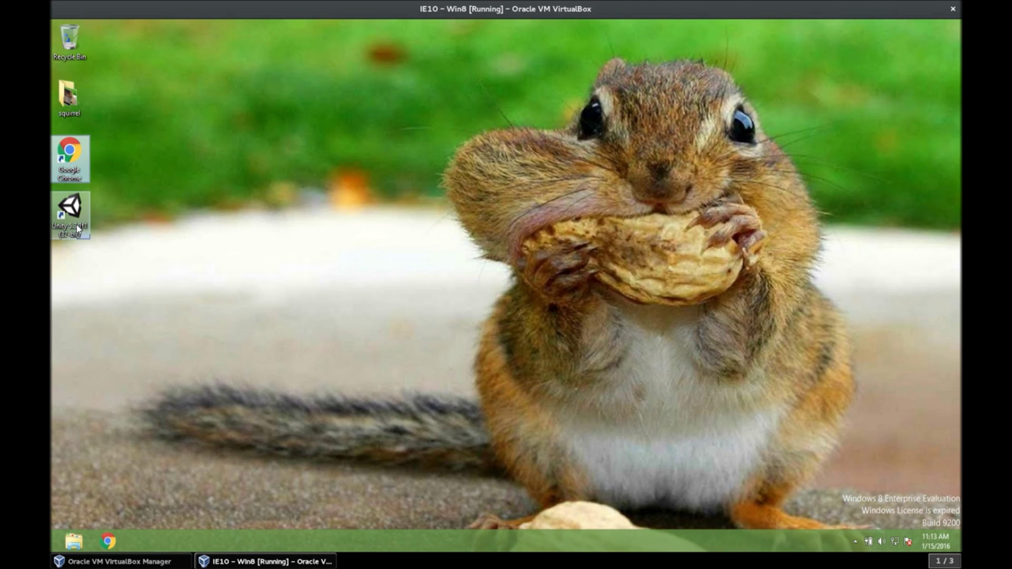
{"action": "double_click", "coordinate": [70, 99]}
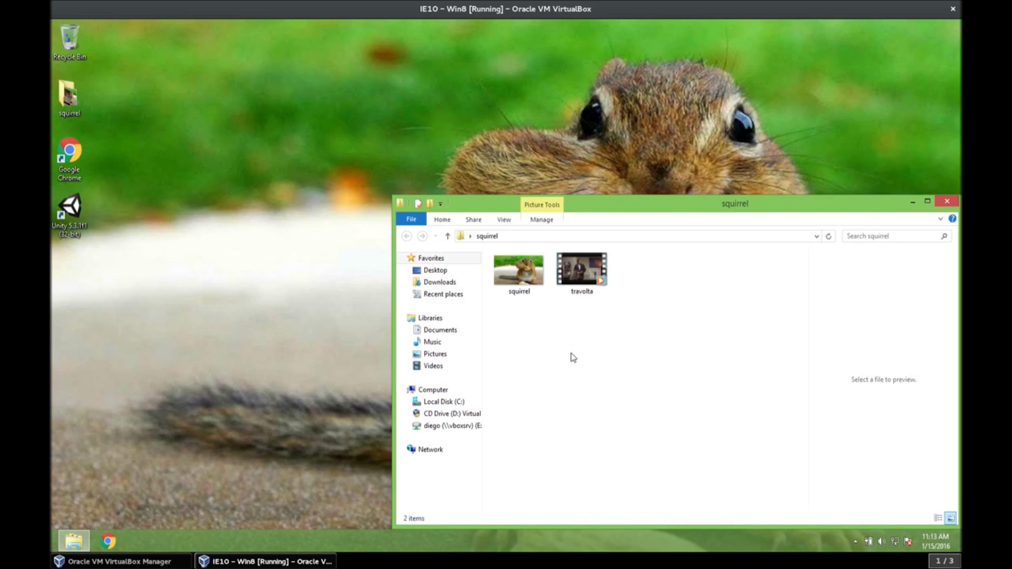
{"action": "double_click", "coordinate": [526, 288]}
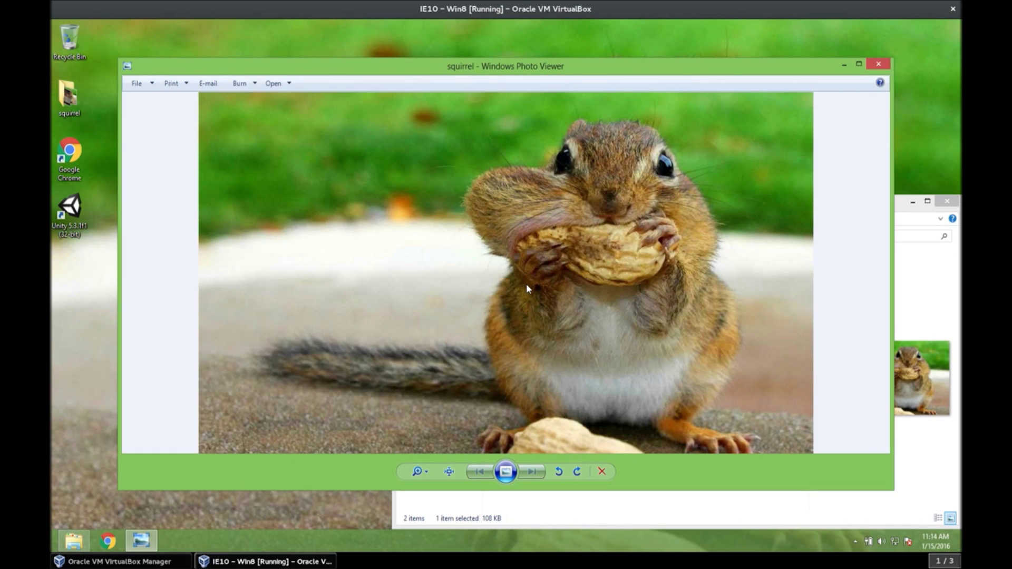
{"action": "left_click", "coordinate": [884, 65]}
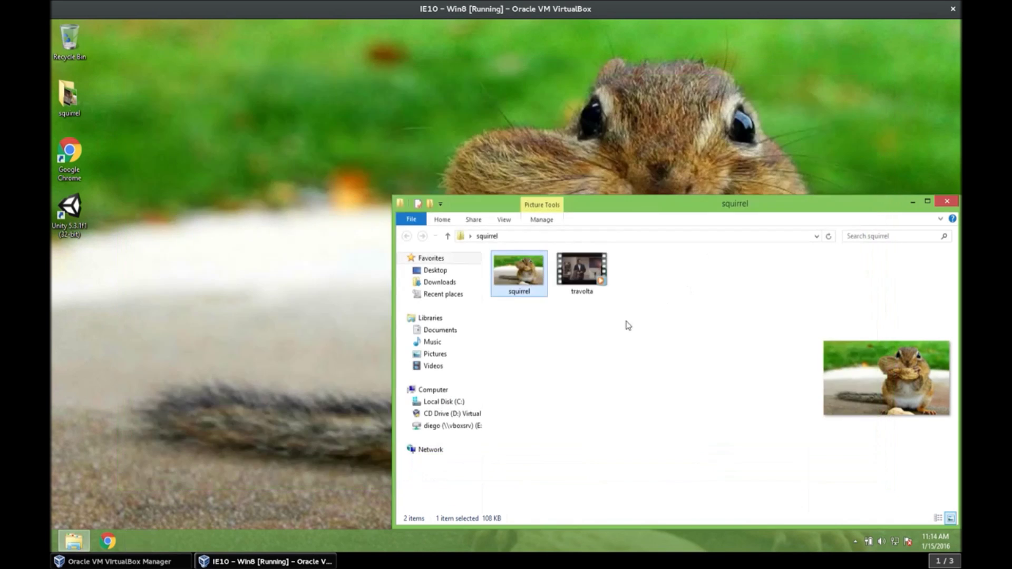
{"action": "double_click", "coordinate": [600, 285]}
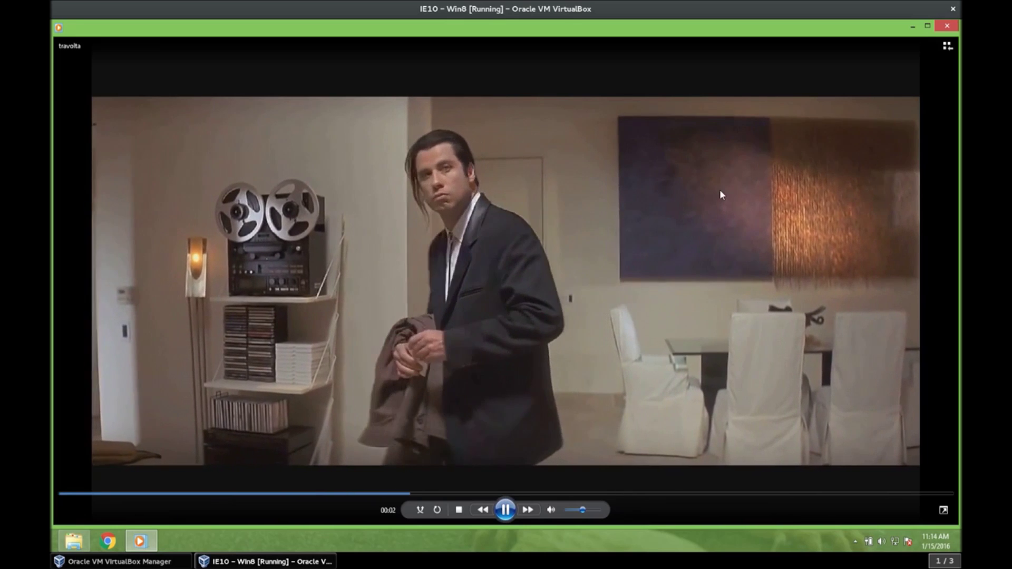
{"action": "left_click", "coordinate": [947, 26]}
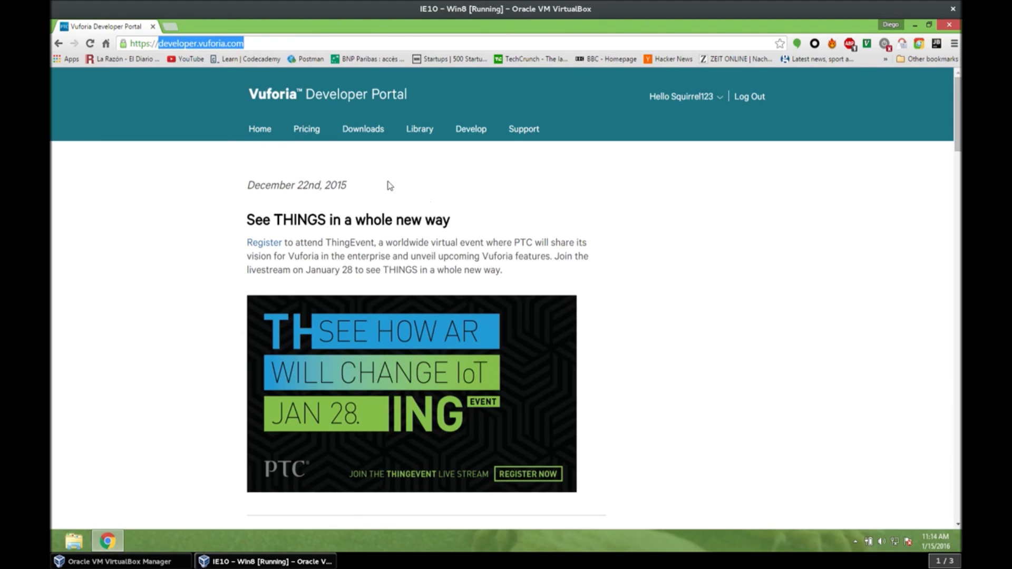
Go to Downloads and highlight the Vuforia 5 SDK heading and the Download for Unity link.
{"action": "left_click", "coordinate": [356, 136]}
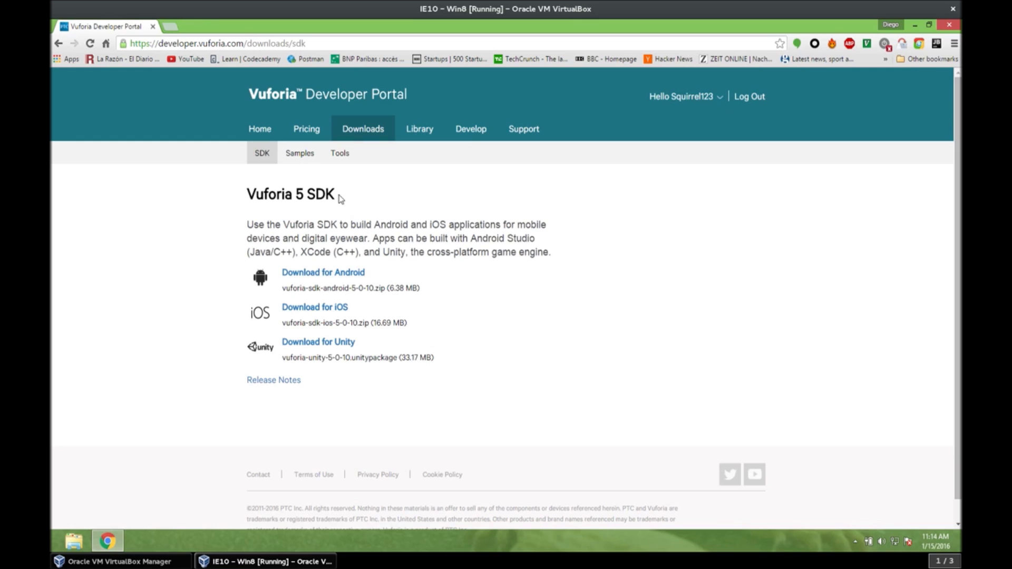
{"action": "left_click_drag", "start_coordinate": [336, 195], "coordinate": [240, 194]}
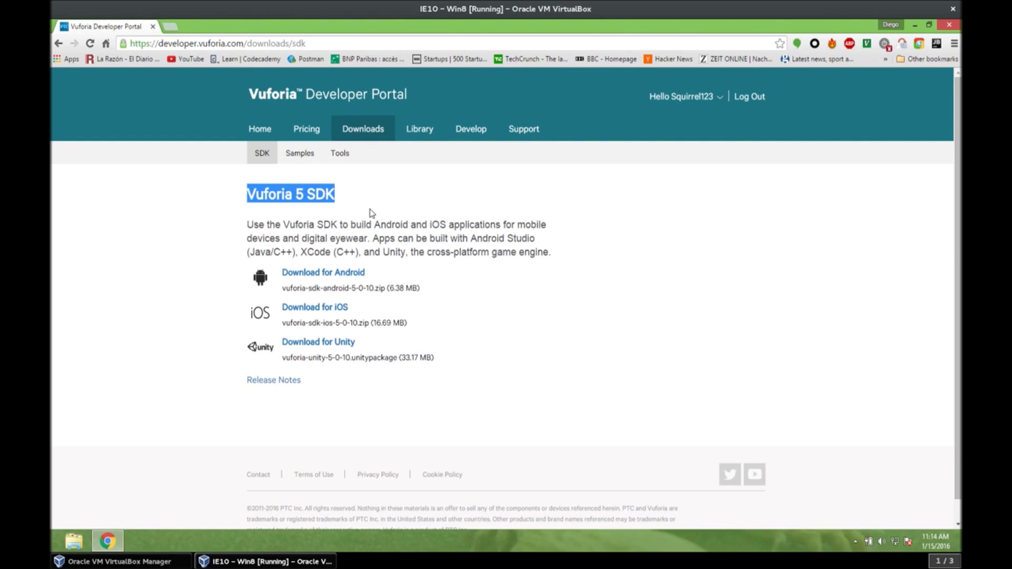
{"action": "left_click_drag", "start_coordinate": [356, 343], "coordinate": [280, 342]}
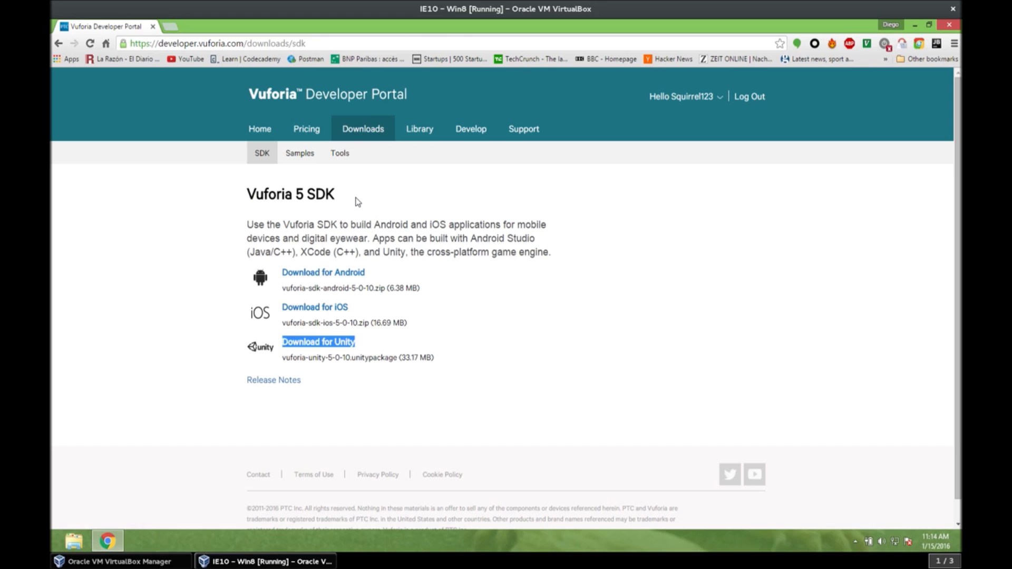
On the Samples page, find Video Playback under the Advanced Topics samples.
{"action": "left_click", "coordinate": [304, 160]}
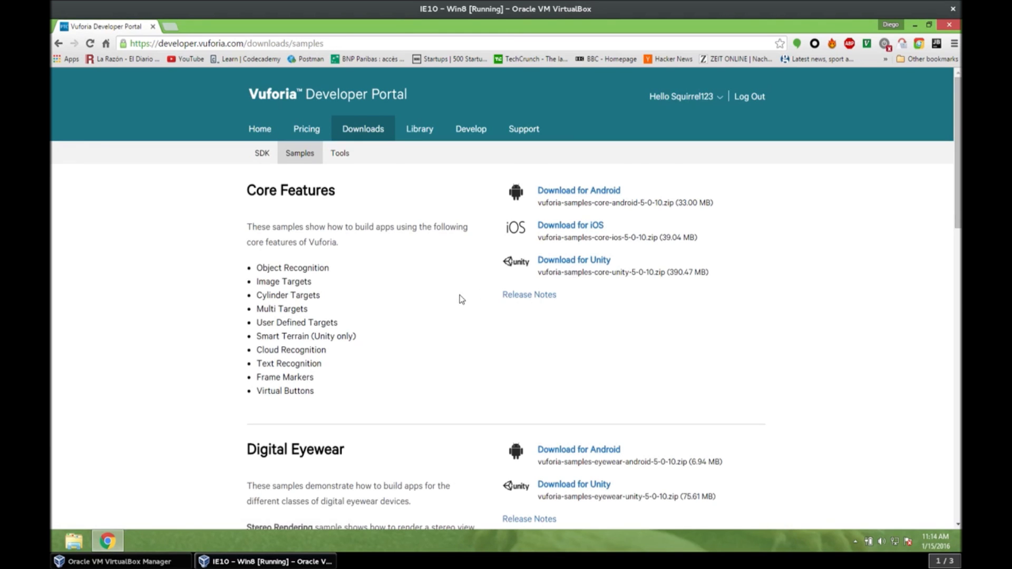
{"action": "scroll", "coordinate": [462, 300], "scroll_direction": "down", "scroll_amount": 9}
{"action": "left_click_drag", "start_coordinate": [354, 236], "coordinate": [199, 240]}
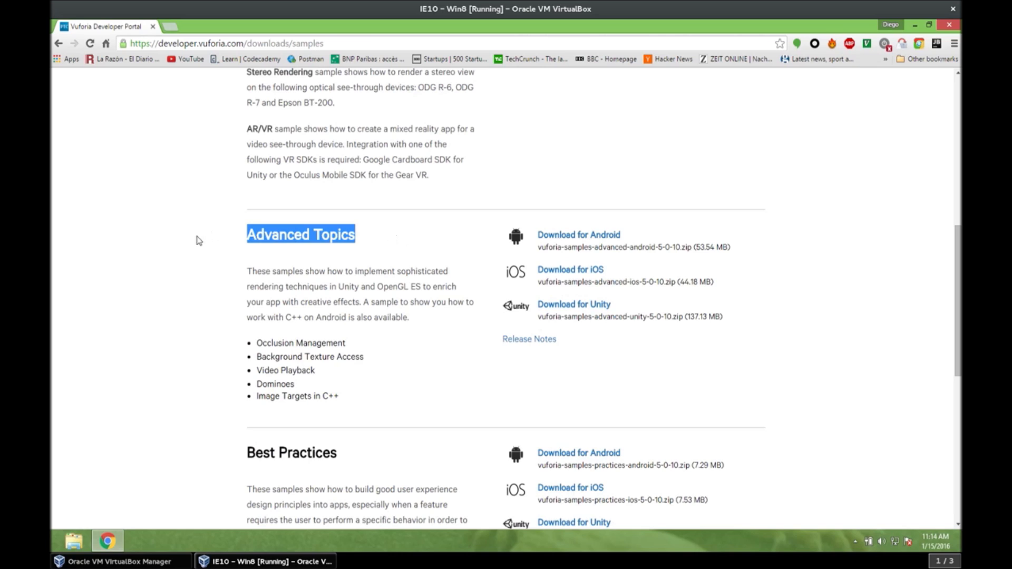
{"action": "left_click_drag", "start_coordinate": [323, 373], "coordinate": [243, 367]}
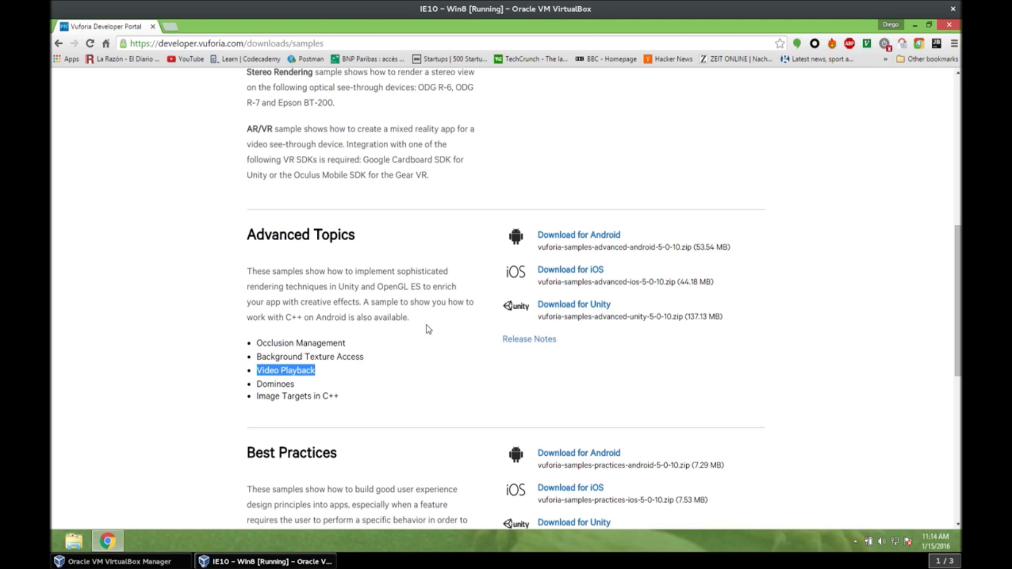
{"action": "left_click_drag", "start_coordinate": [372, 238], "coordinate": [236, 243]}
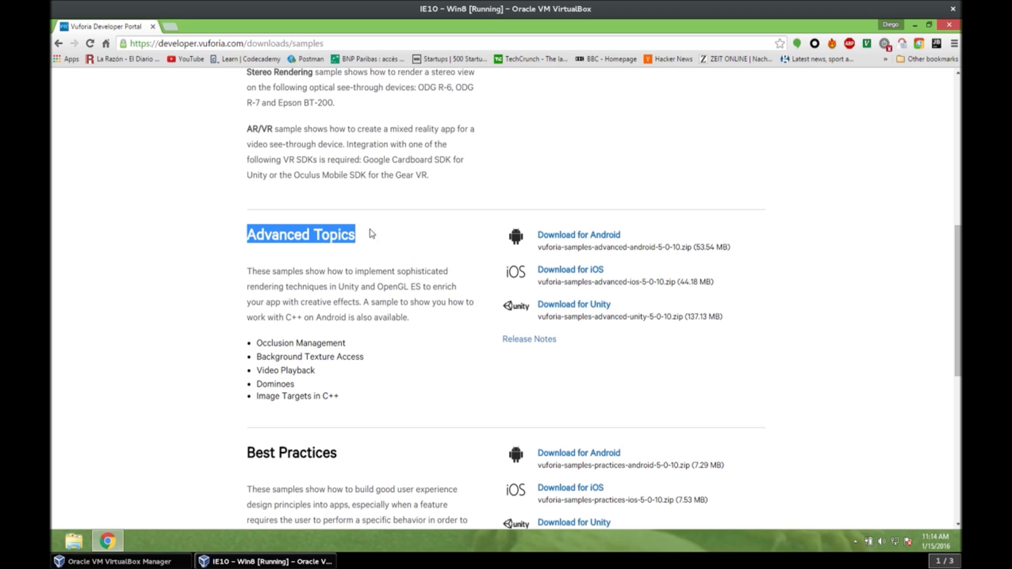
Download the Advanced Topics samples for Unity, accepting the license, into the squirrel folder.
{"action": "left_click", "coordinate": [563, 307]}
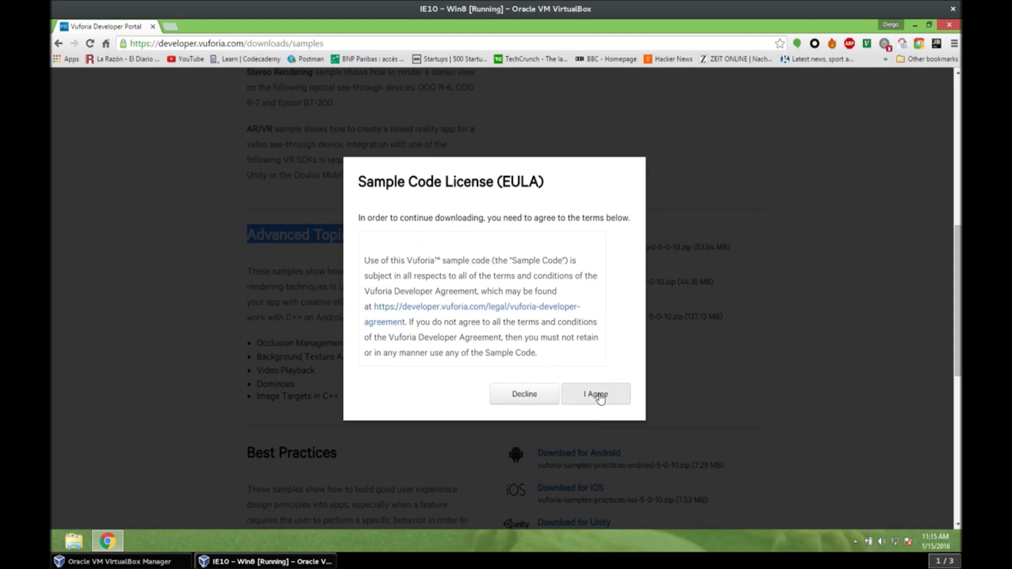
{"action": "left_click", "coordinate": [600, 395]}
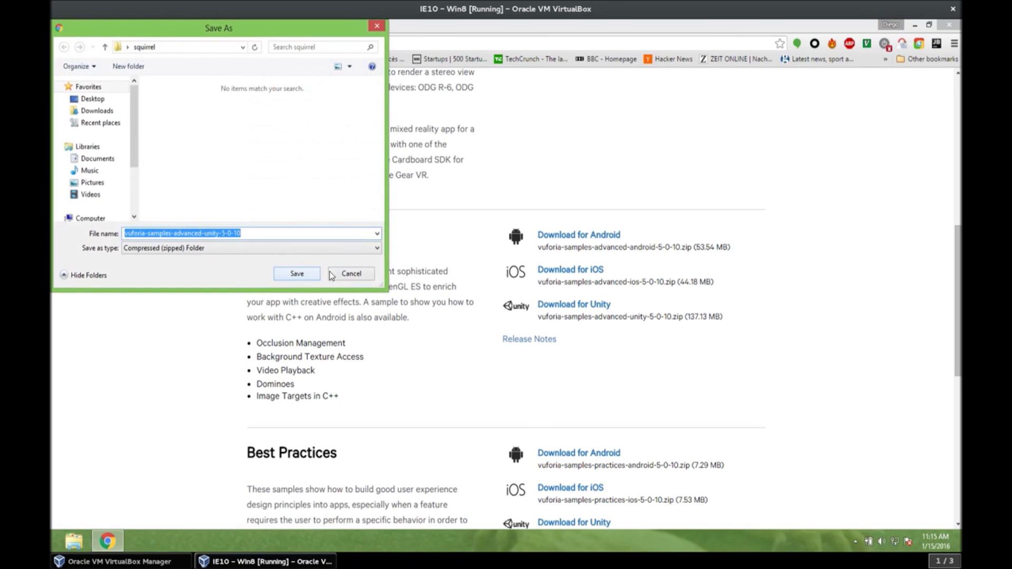
{"action": "key", "text": "Return"}
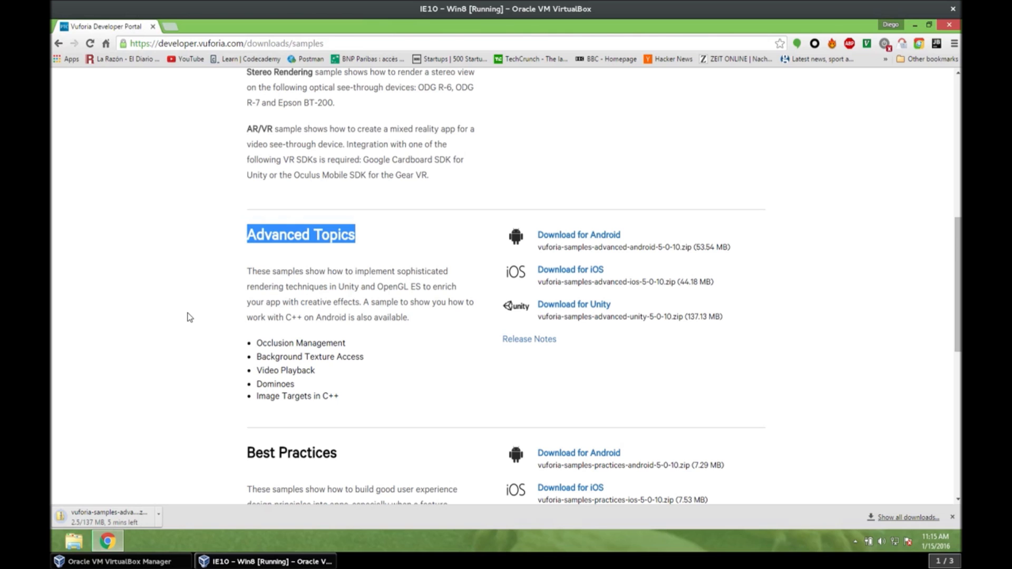
{"action": "left_click", "coordinate": [195, 333]}
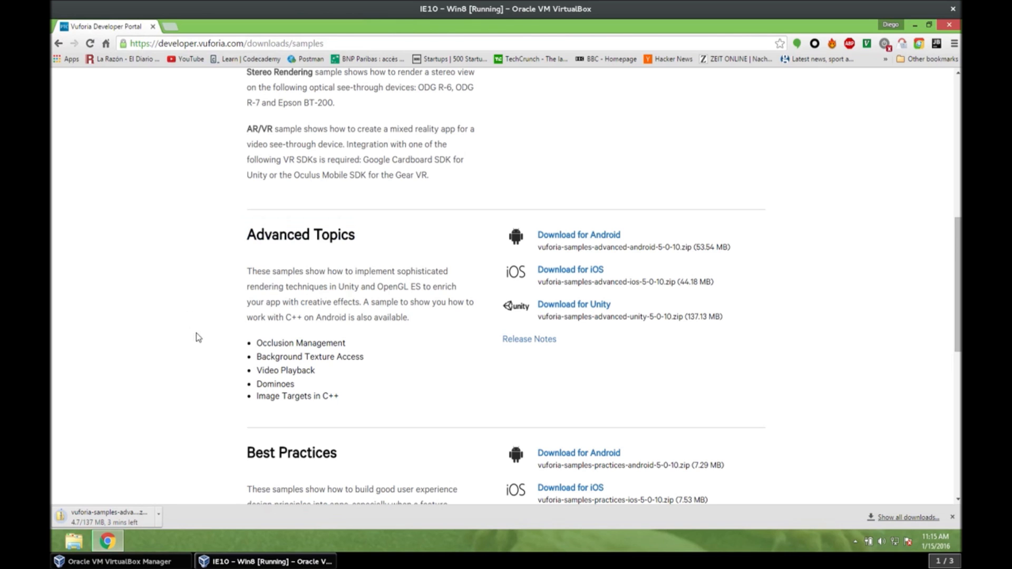
{"action": "scroll", "coordinate": [206, 337], "scroll_direction": "up", "scroll_amount": 10}
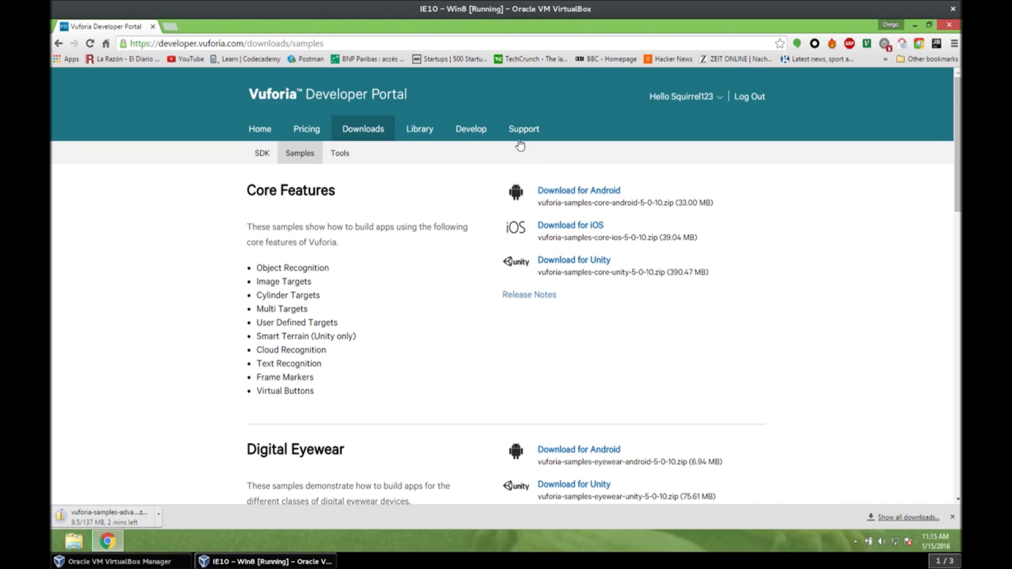
Add a Starter license key named squirrel, confirm it, and select its key text.
{"action": "left_click", "coordinate": [471, 132]}
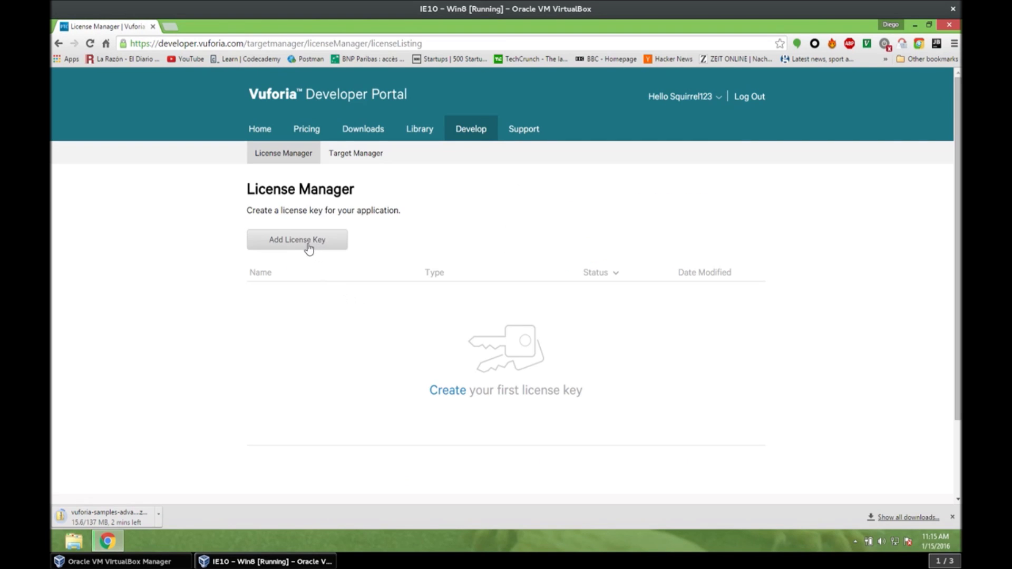
{"action": "left_click", "coordinate": [307, 245]}
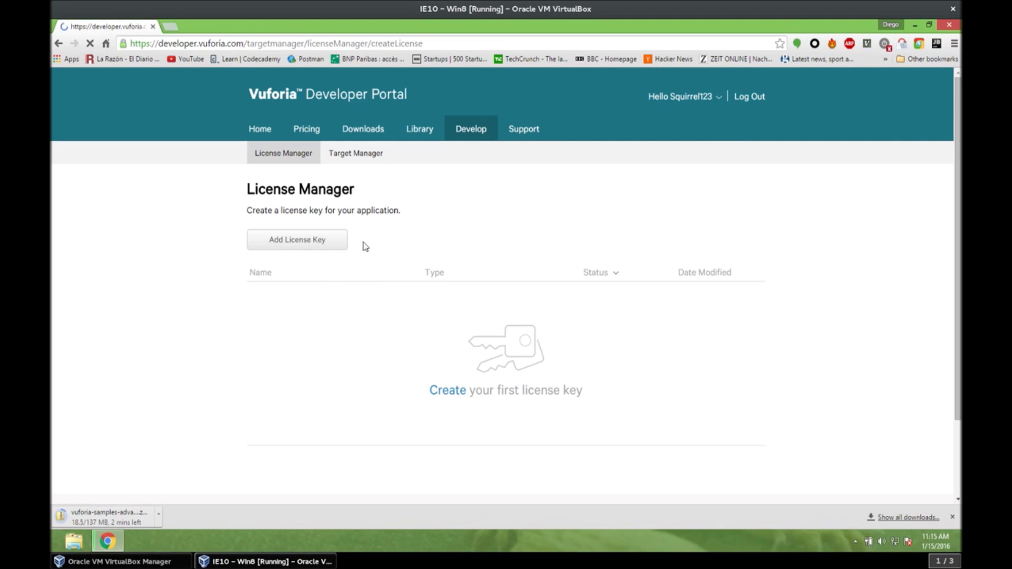
{"action": "left_click", "coordinate": [321, 253]}
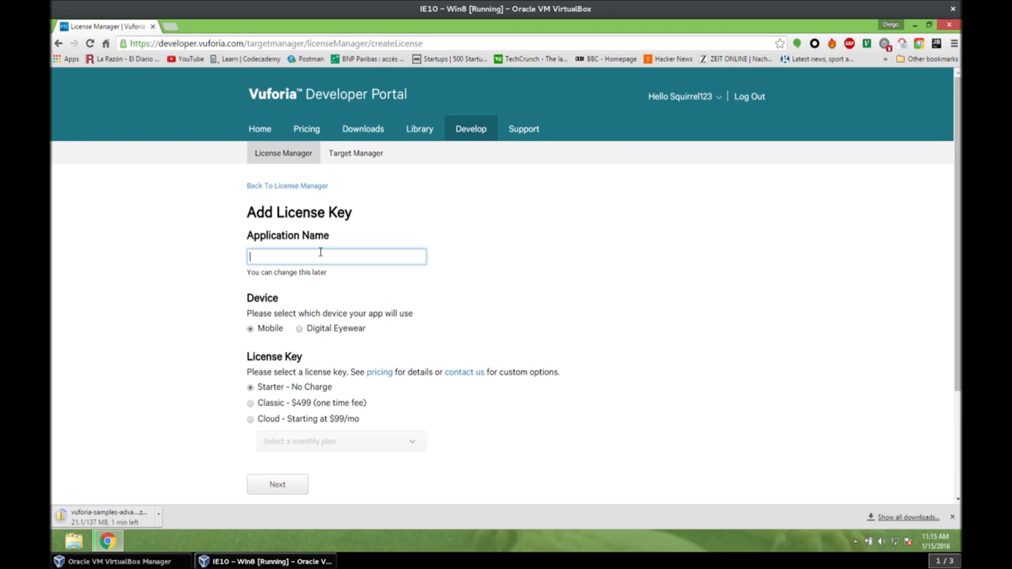
{"action": "type", "text": "squirrel"}
{"action": "left_click", "coordinate": [277, 485]}
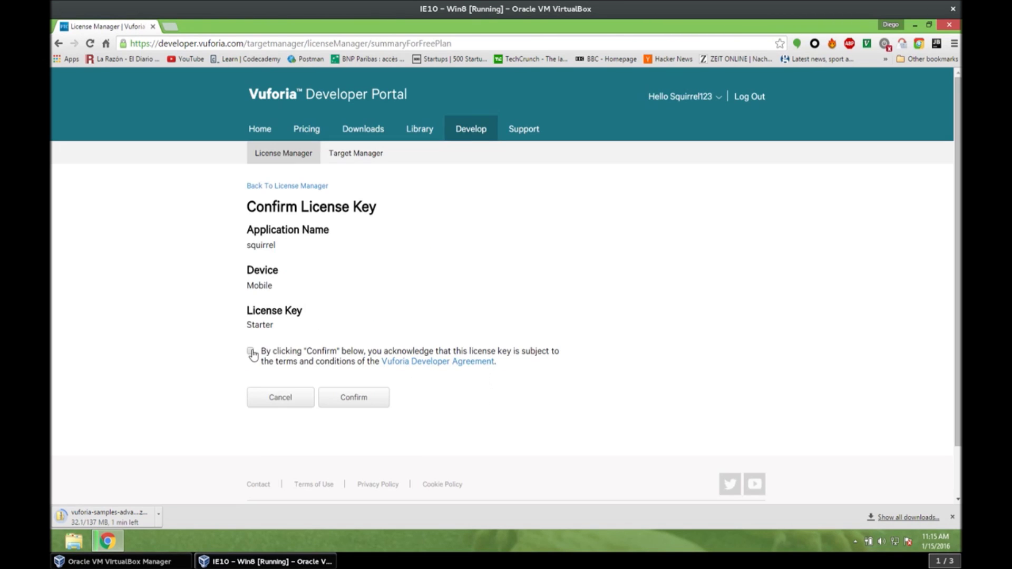
{"action": "left_click", "coordinate": [252, 353]}
{"action": "left_click", "coordinate": [350, 399]}
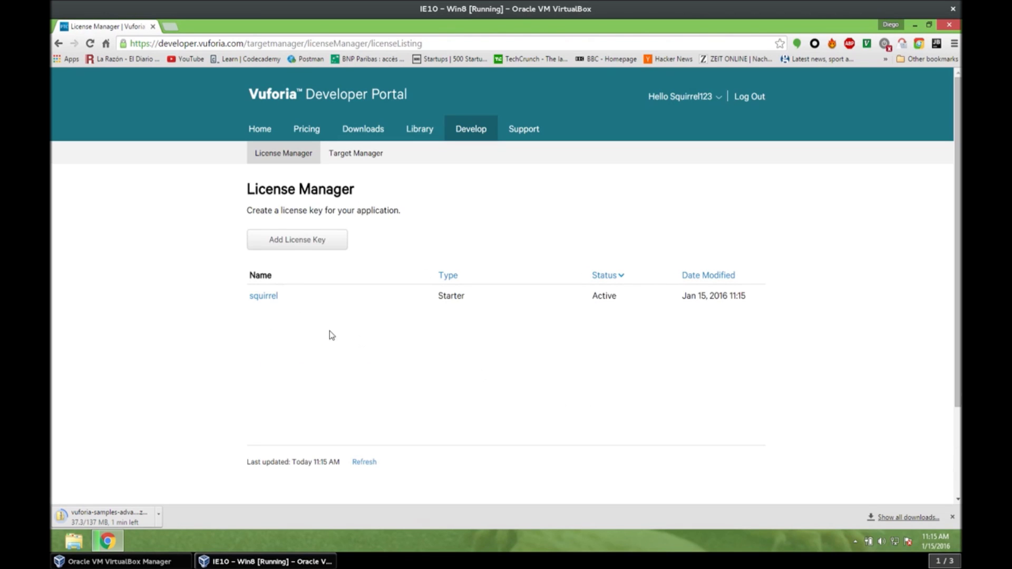
{"action": "left_click", "coordinate": [265, 297]}
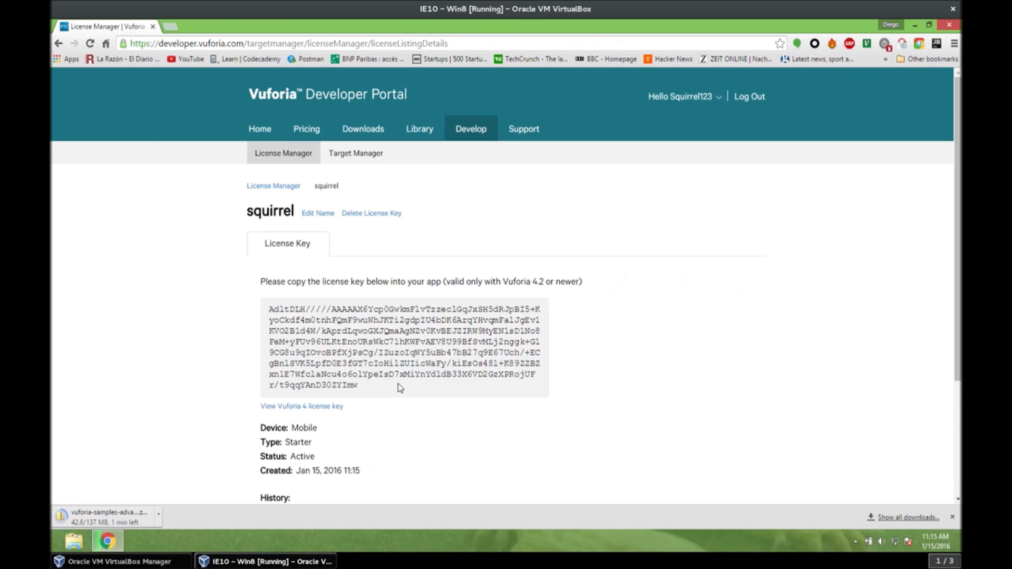
{"action": "left_click_drag", "start_coordinate": [369, 390], "coordinate": [255, 312]}
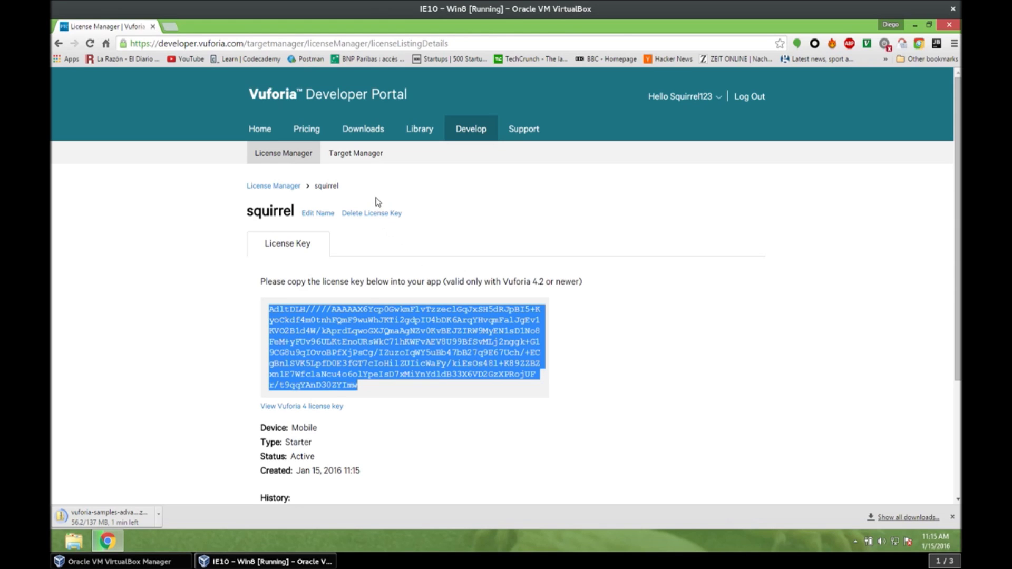
Create a Device database named squirrel in Target Manager and open it.
{"action": "left_click", "coordinate": [357, 160]}
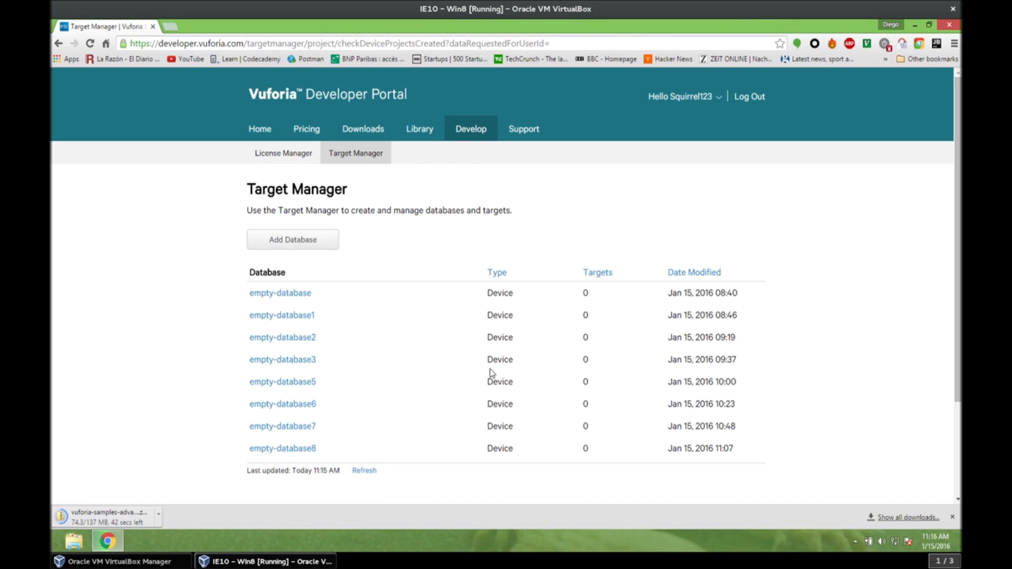
{"action": "left_click", "coordinate": [306, 244]}
{"action": "left_click", "coordinate": [404, 187]}
{"action": "type", "text": "squirre"}
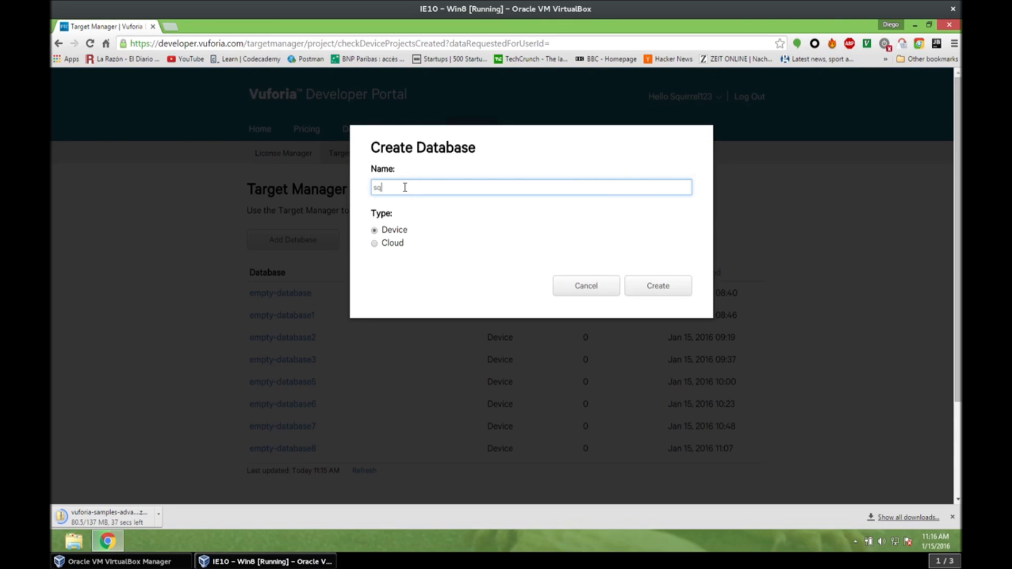
{"action": "type", "text": "l"}
{"action": "left_click", "coordinate": [660, 286]}
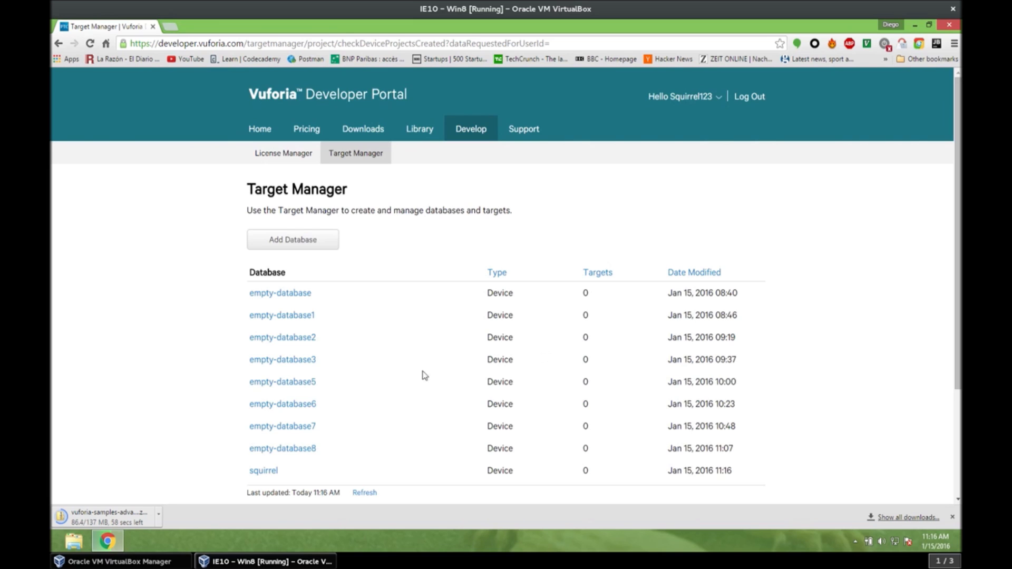
{"action": "left_click", "coordinate": [263, 471]}
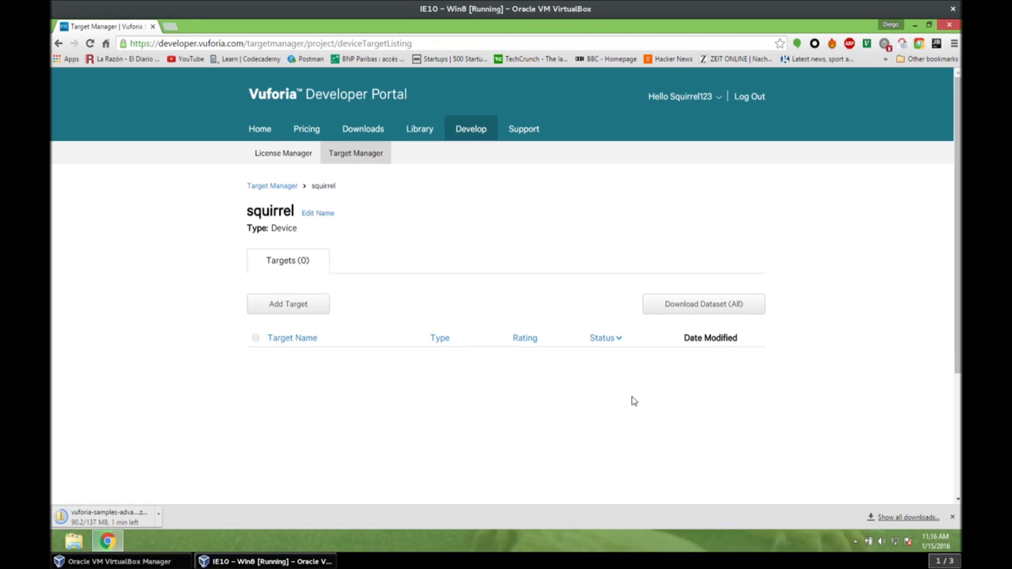
Add squirrel.jpg as a Single Image target with width 100.
{"action": "left_click", "coordinate": [291, 313]}
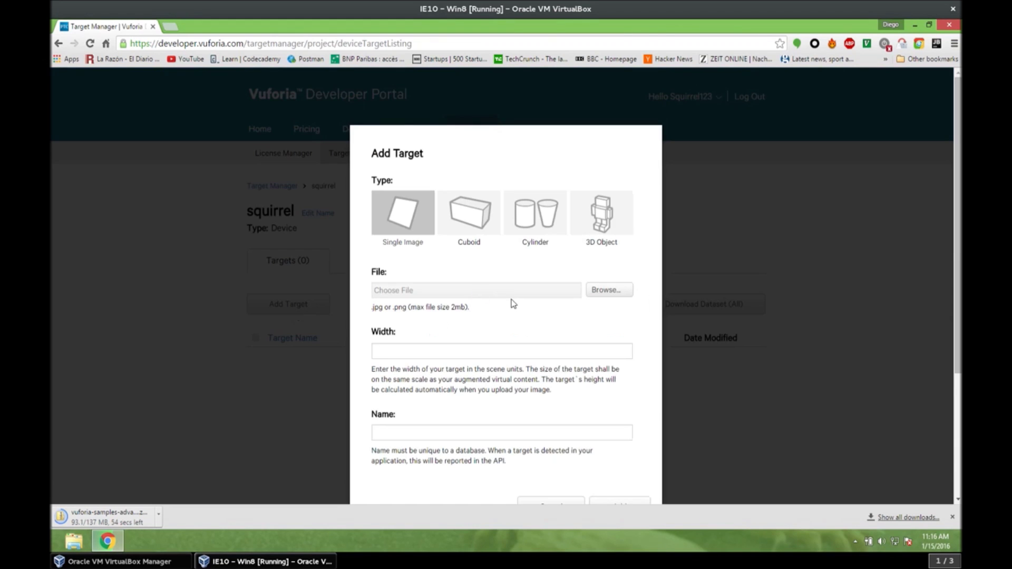
{"action": "left_click", "coordinate": [622, 292]}
{"action": "double_click", "coordinate": [176, 138]}
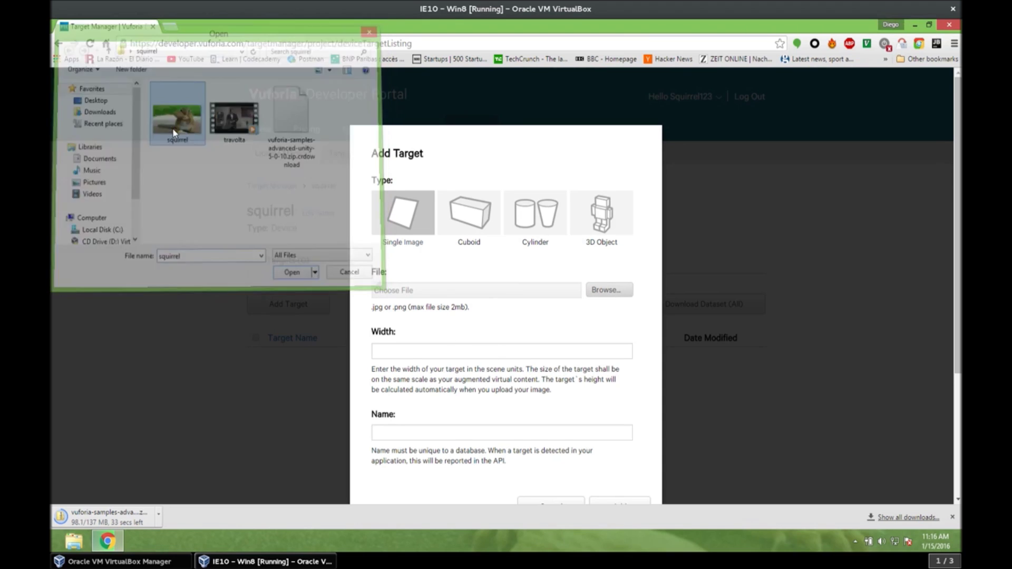
{"action": "left_click", "coordinate": [442, 339]}
{"action": "type", "text": "100"}
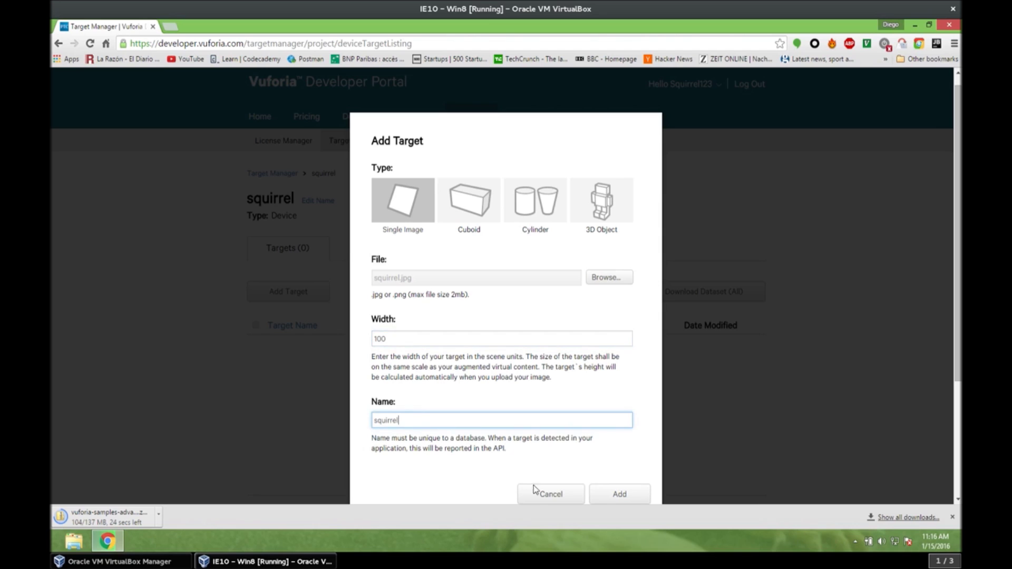
{"action": "left_click", "coordinate": [620, 494]}
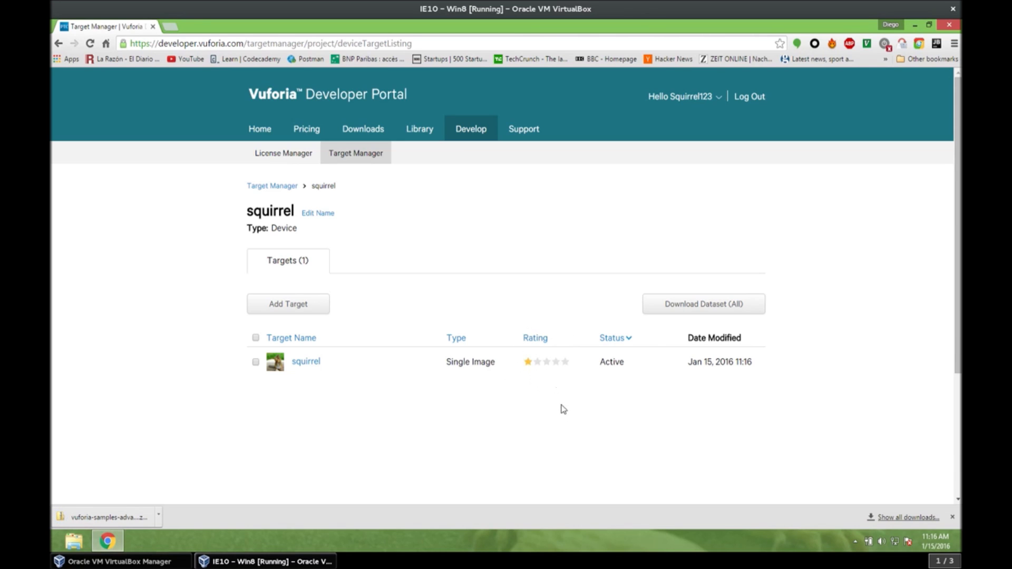
Download the squirrel dataset for Unity Editor and save it as squirrel.unitypackage.
{"action": "left_click", "coordinate": [707, 311]}
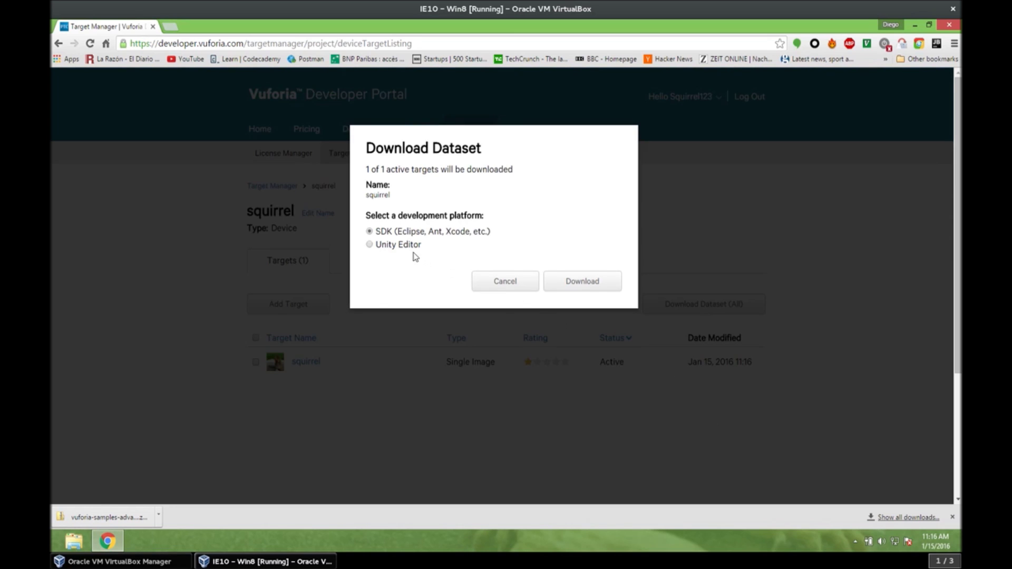
{"action": "left_click", "coordinate": [386, 248]}
{"action": "left_click", "coordinate": [585, 290]}
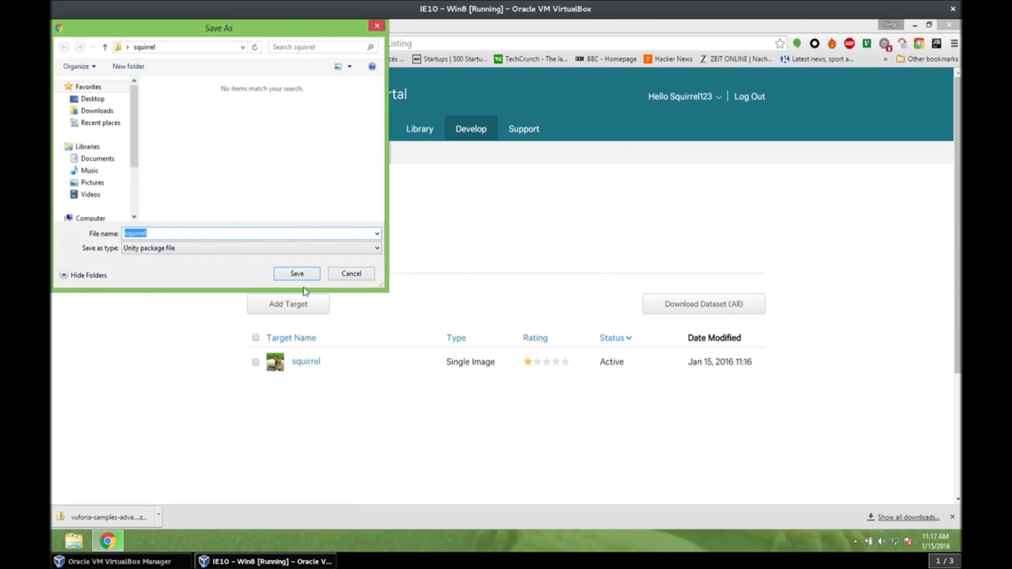
{"action": "left_click", "coordinate": [297, 274]}
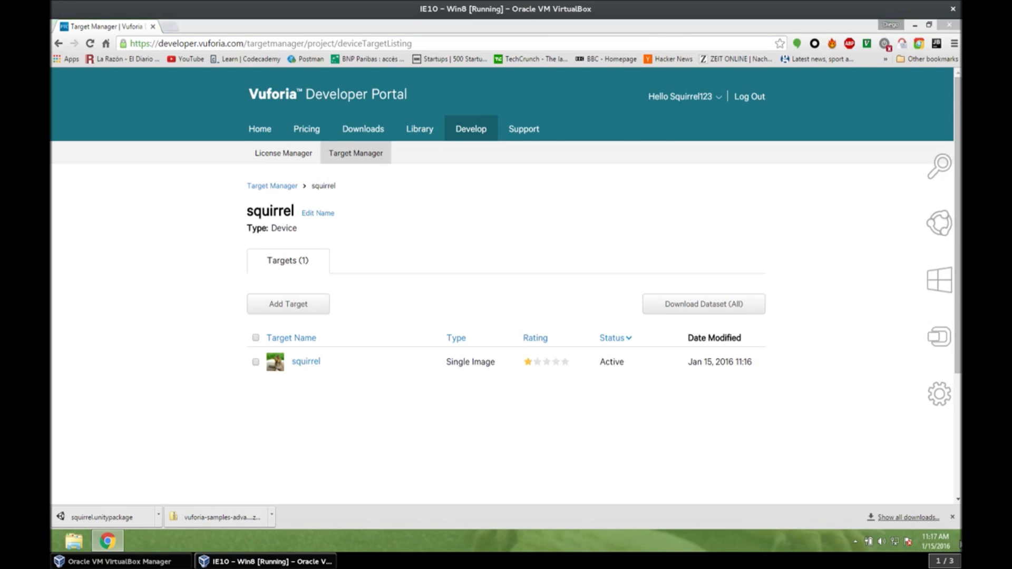
{"action": "left_click", "coordinate": [959, 547]}
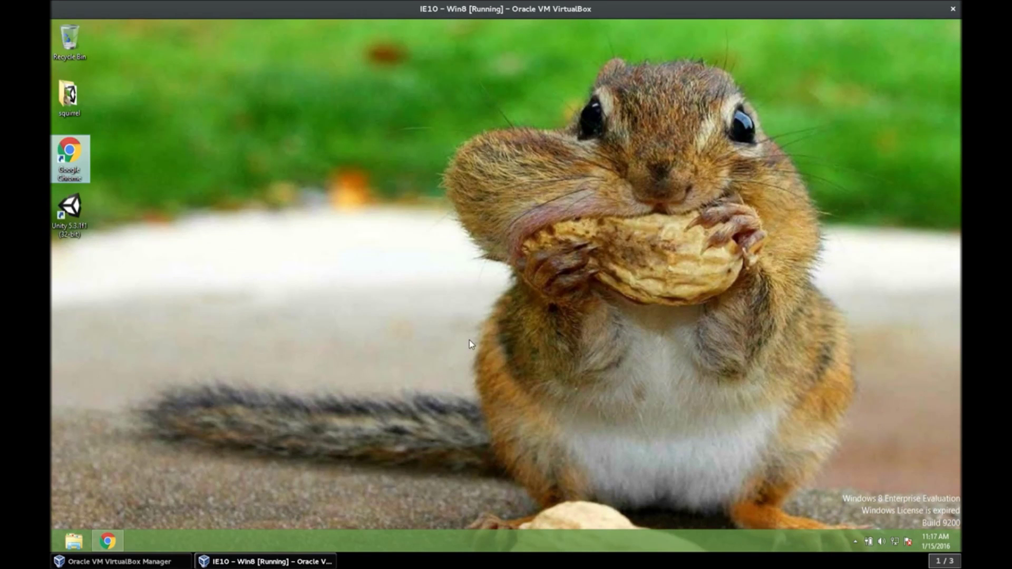
Extract the Vuforia samples zip in the squirrel folder to its suggested location.
{"action": "double_click", "coordinate": [80, 112]}
{"action": "left_click", "coordinate": [728, 316]}
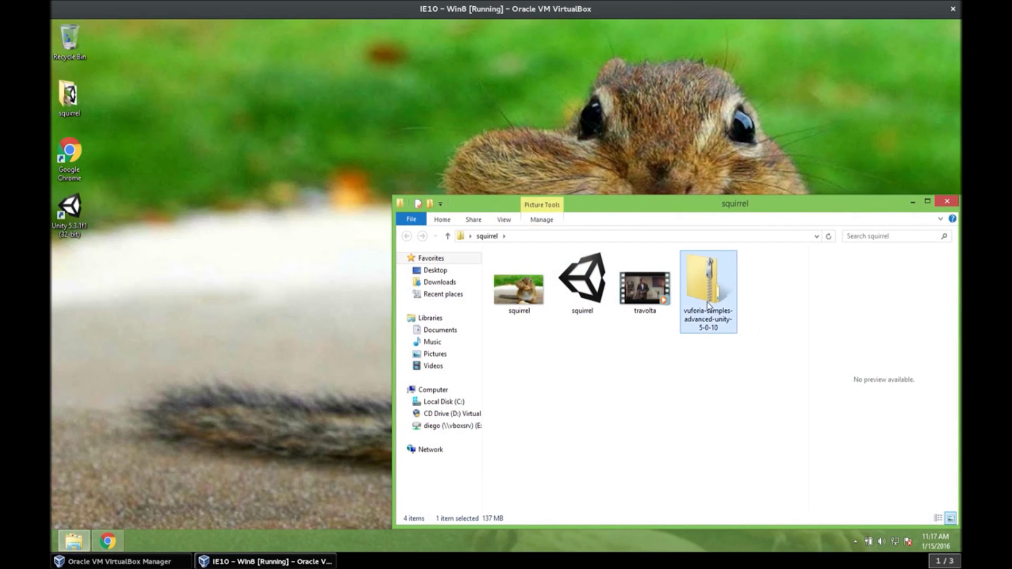
{"action": "right_click", "coordinate": [708, 301]}
{"action": "left_click", "coordinate": [738, 351]}
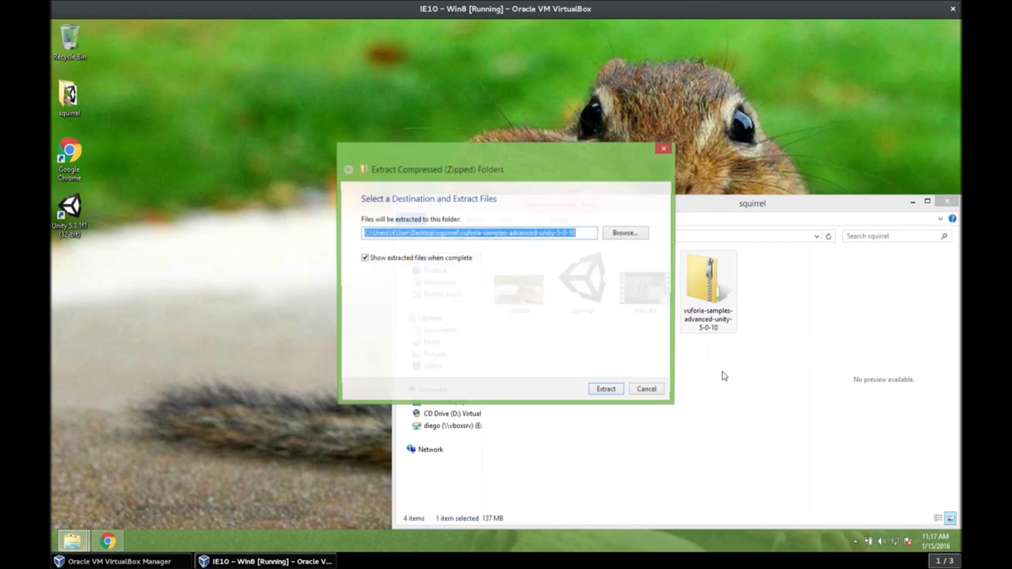
{"action": "left_click", "coordinate": [607, 391]}
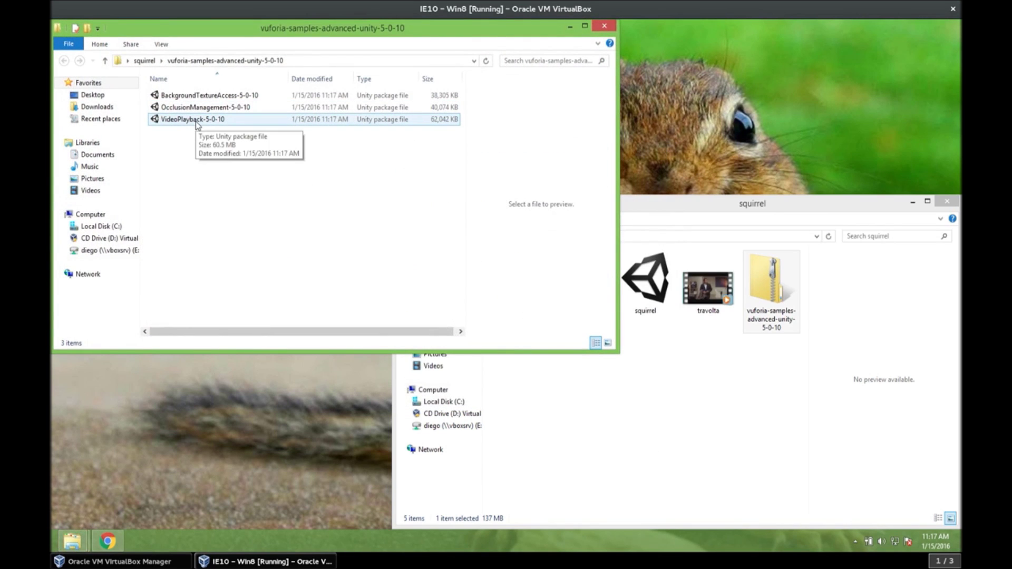
Move the VideoPlayback-5-0-10 package into the squirrel folder and close both windows.
{"action": "left_click_drag", "start_coordinate": [196, 123], "coordinate": [671, 364]}
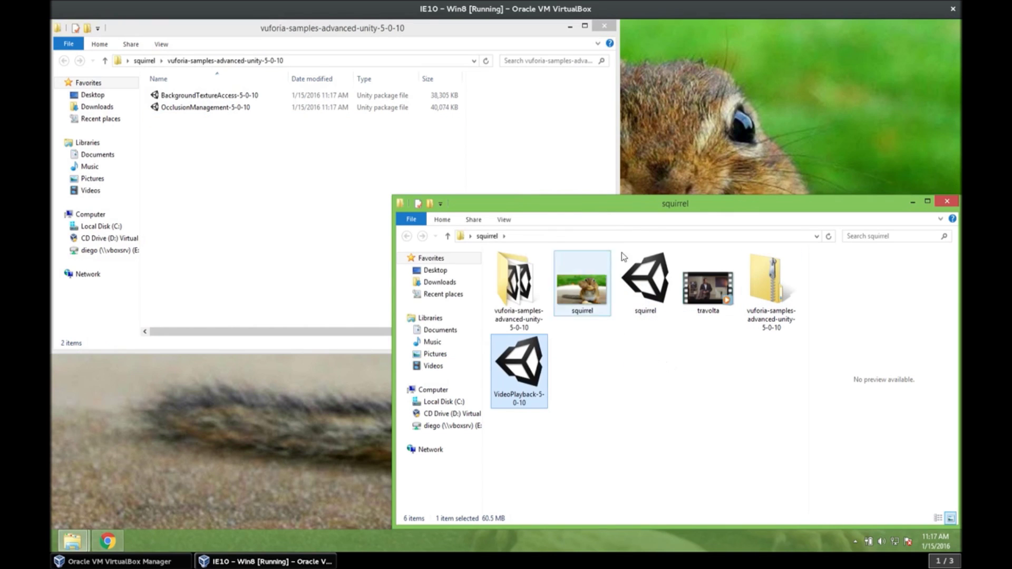
{"action": "left_click", "coordinate": [613, 26]}
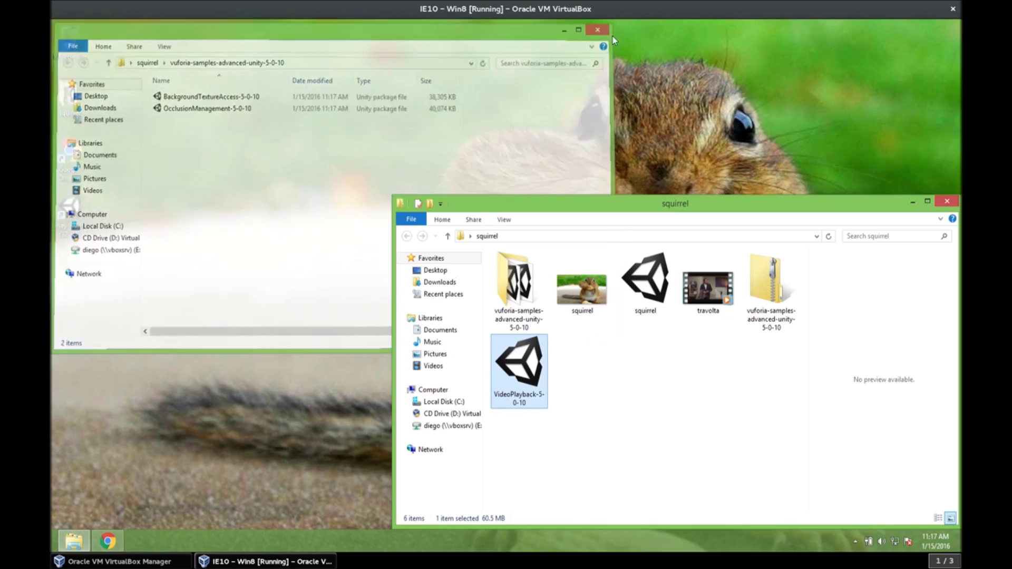
{"action": "left_click", "coordinate": [945, 202]}
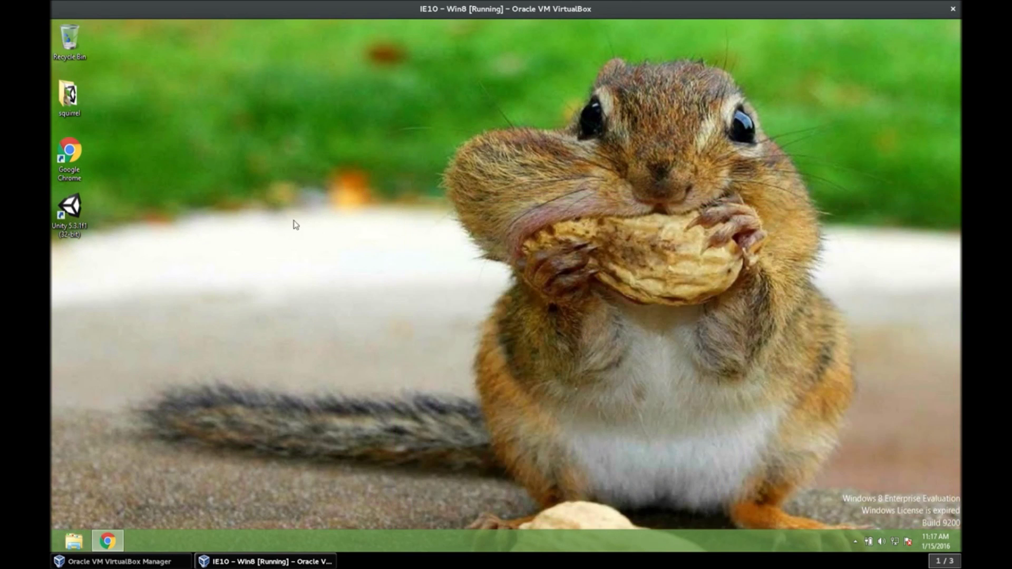
Launch Unity 5.3.1f1 and create a new 3D project named squirrel.
{"action": "double_click", "coordinate": [77, 229]}
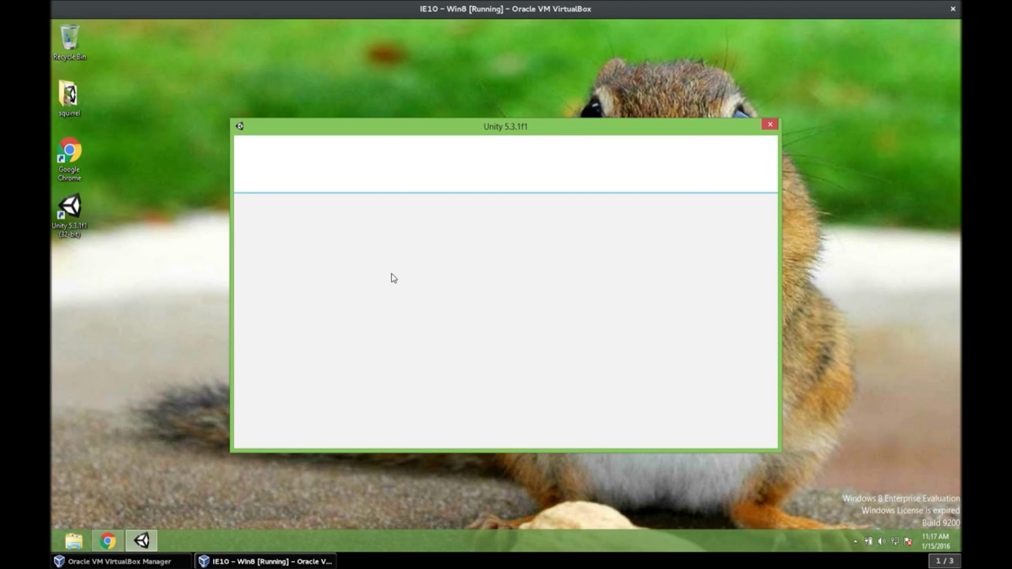
{"action": "left_click", "coordinate": [509, 313]}
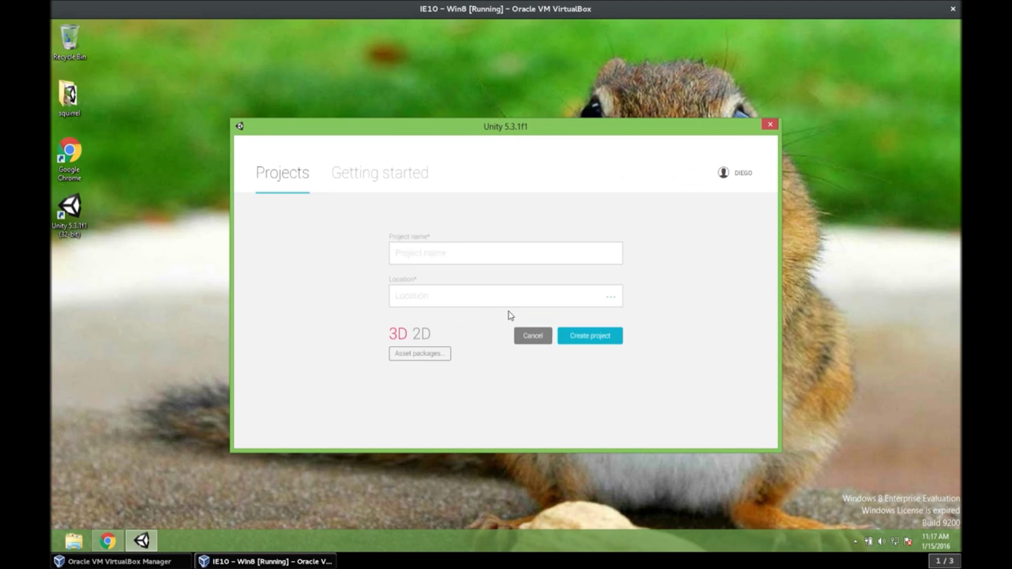
{"action": "double_click", "coordinate": [483, 261]}
{"action": "key", "text": "ctrl+a"}
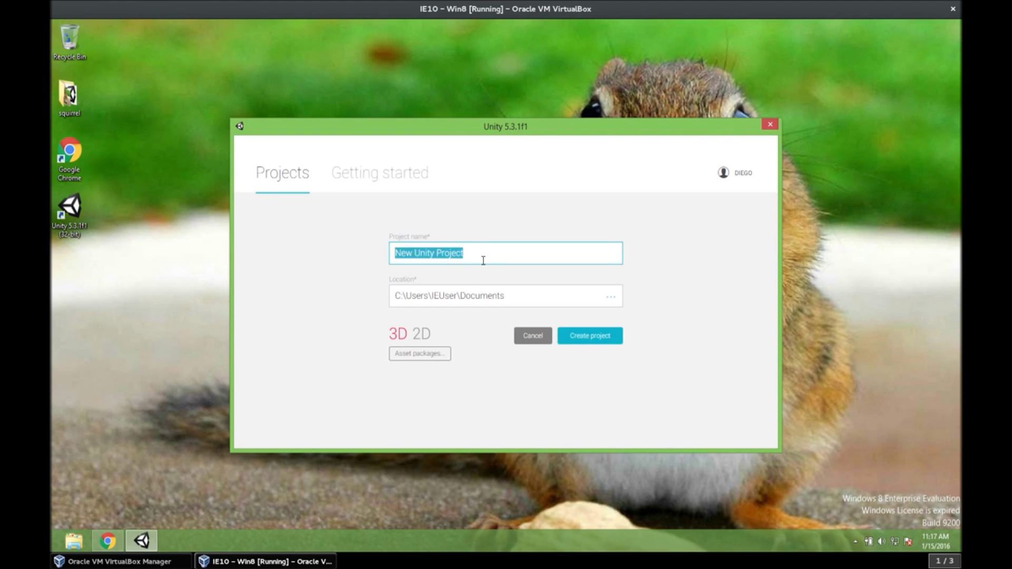
{"action": "type", "text": "squirrel"}
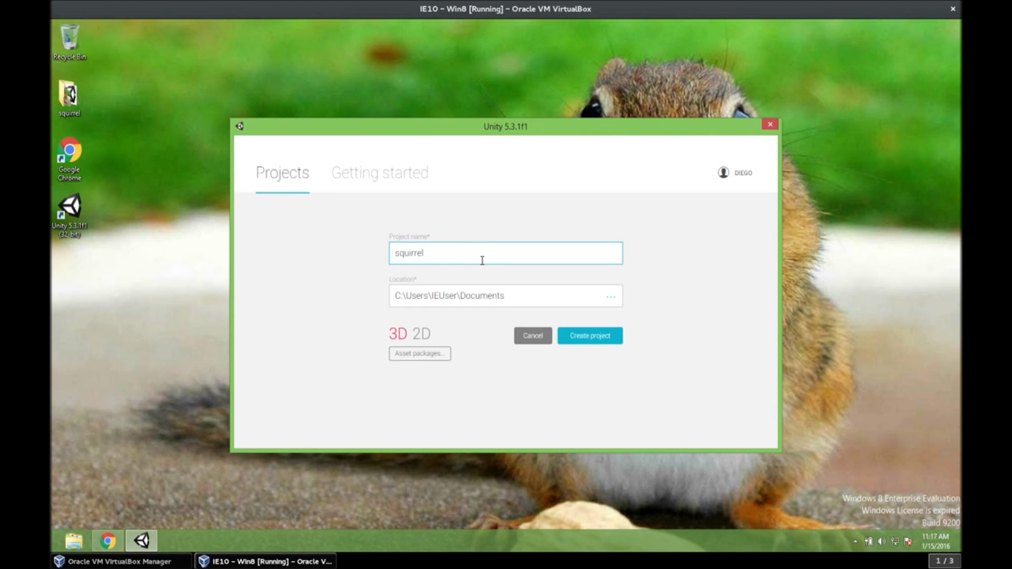
{"action": "left_click", "coordinate": [599, 340]}
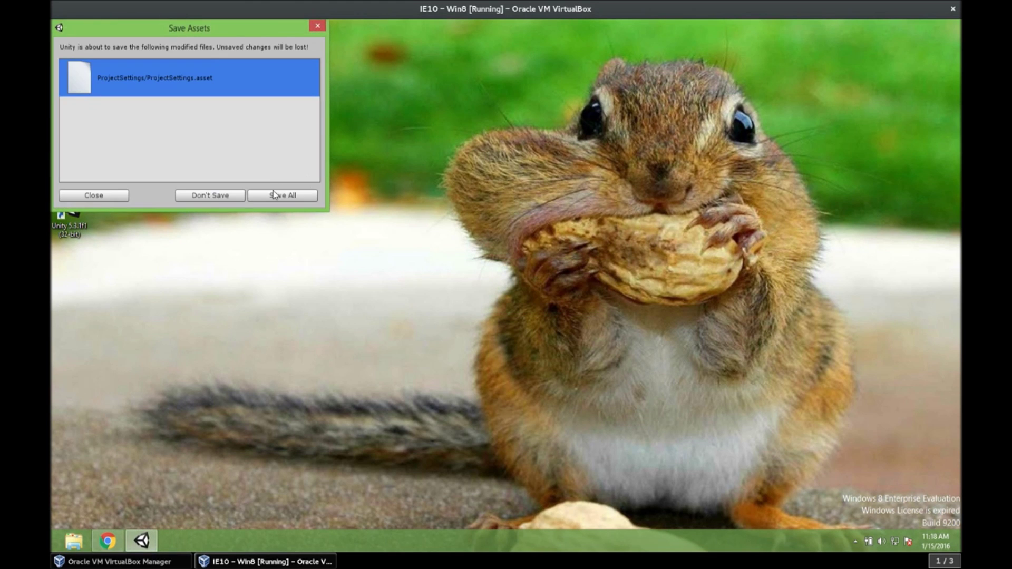
{"action": "left_click", "coordinate": [275, 195]}
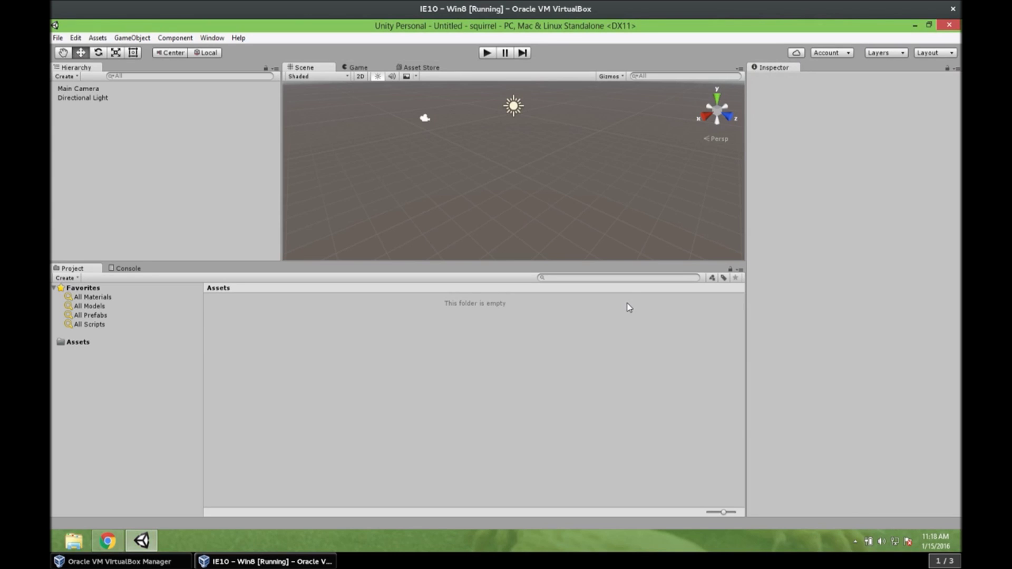
Delete the Main Camera and Directional Light from the scene.
{"action": "left_click", "coordinate": [114, 89]}
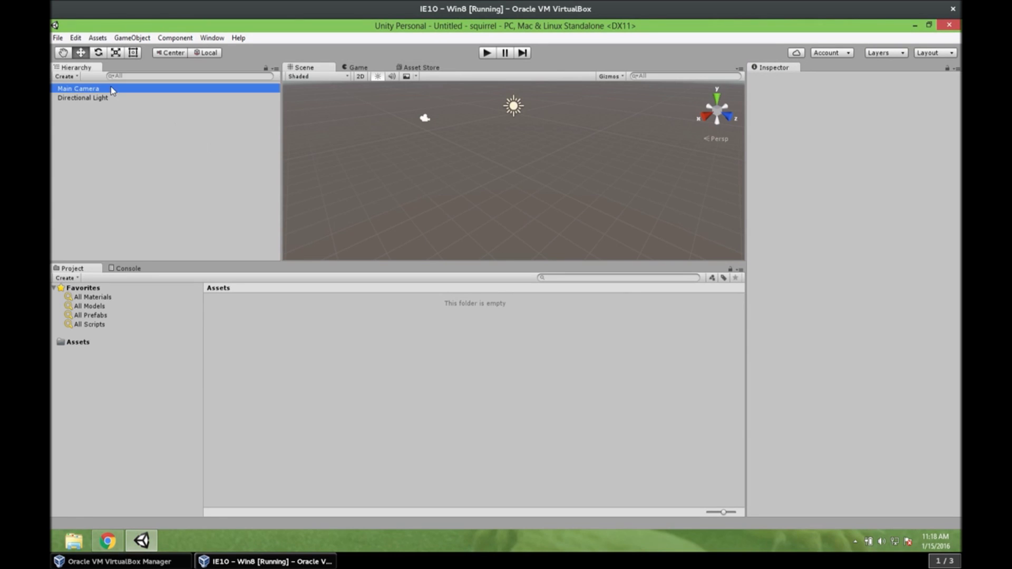
{"action": "key", "text": "Delete"}
{"action": "left_click", "coordinate": [113, 88]}
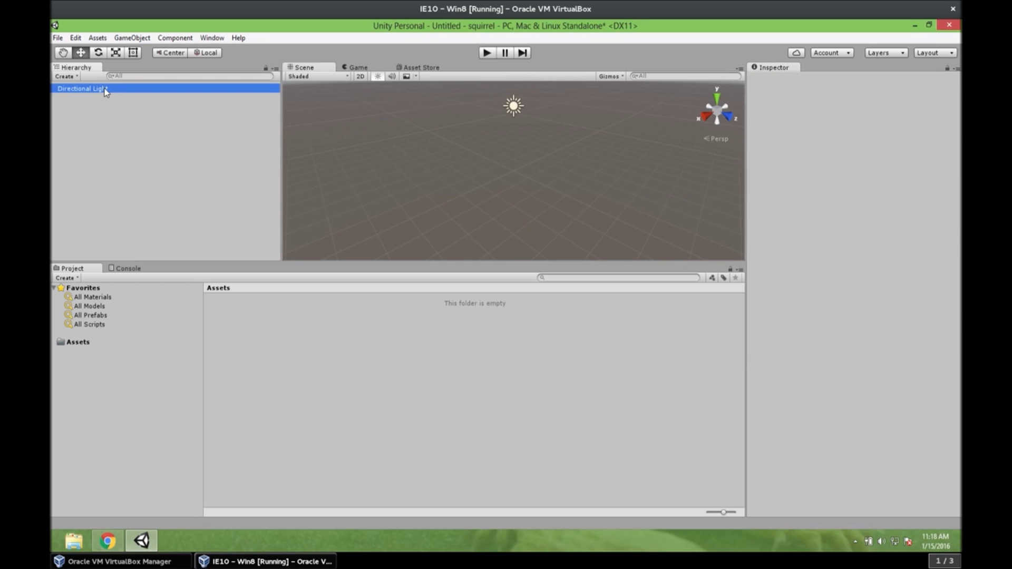
{"action": "key", "text": "Delete"}
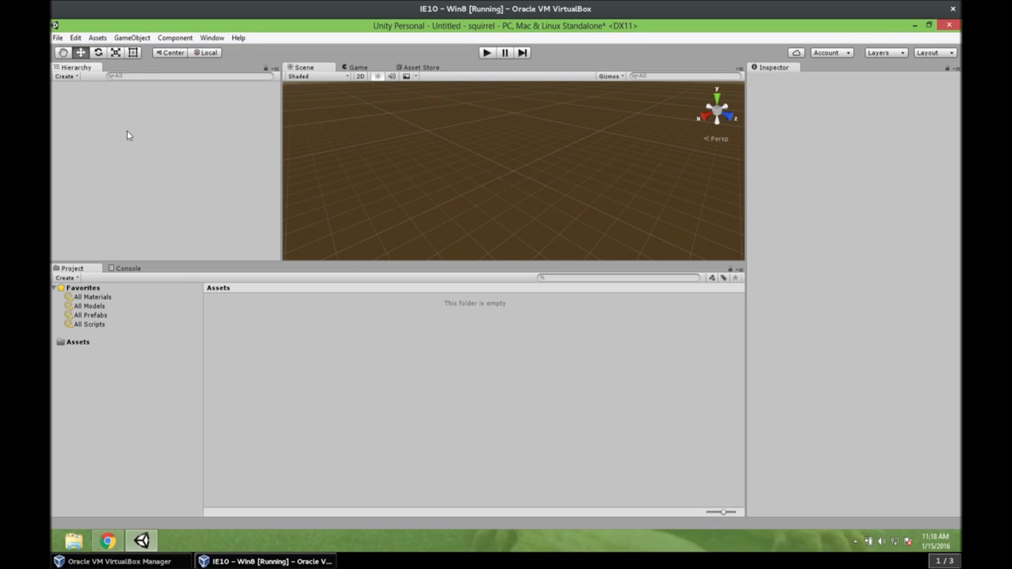
Import all files from squirrel.unitypackage as a custom package.
{"action": "left_click", "coordinate": [100, 40]}
{"action": "mouse_move", "coordinate": [163, 139]}
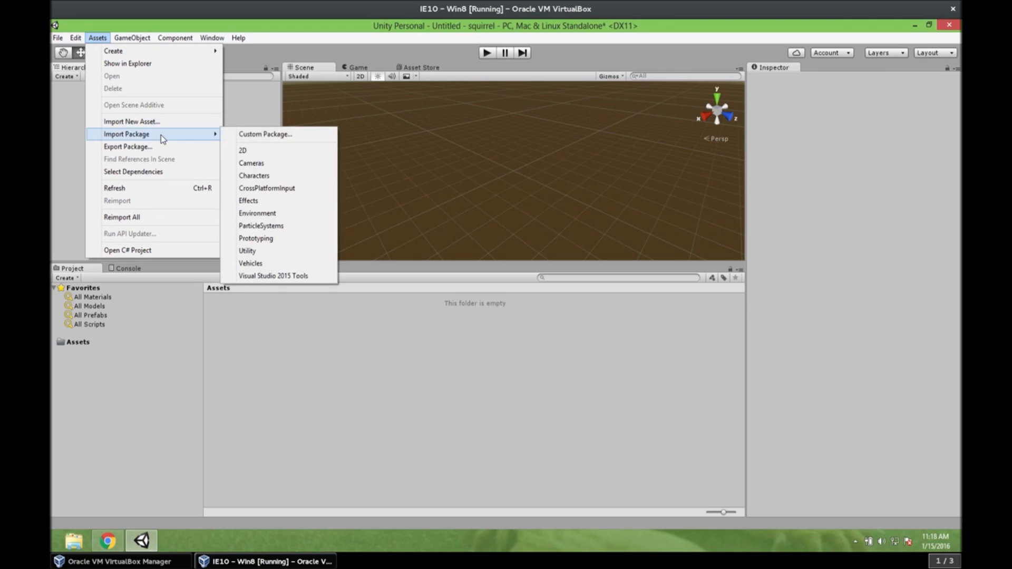
{"action": "left_click", "coordinate": [294, 144]}
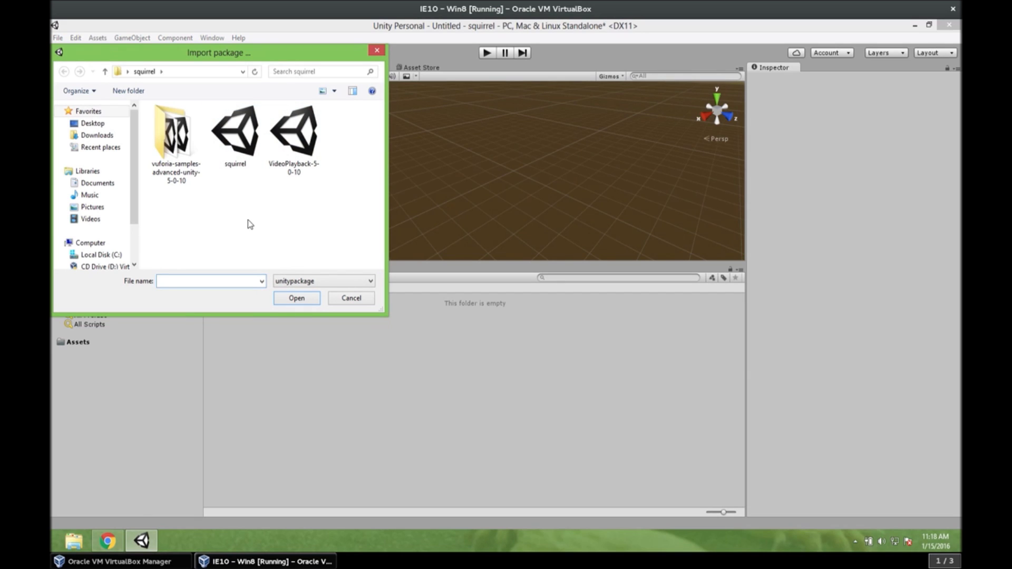
{"action": "left_click", "coordinate": [237, 140]}
{"action": "left_click", "coordinate": [300, 299]}
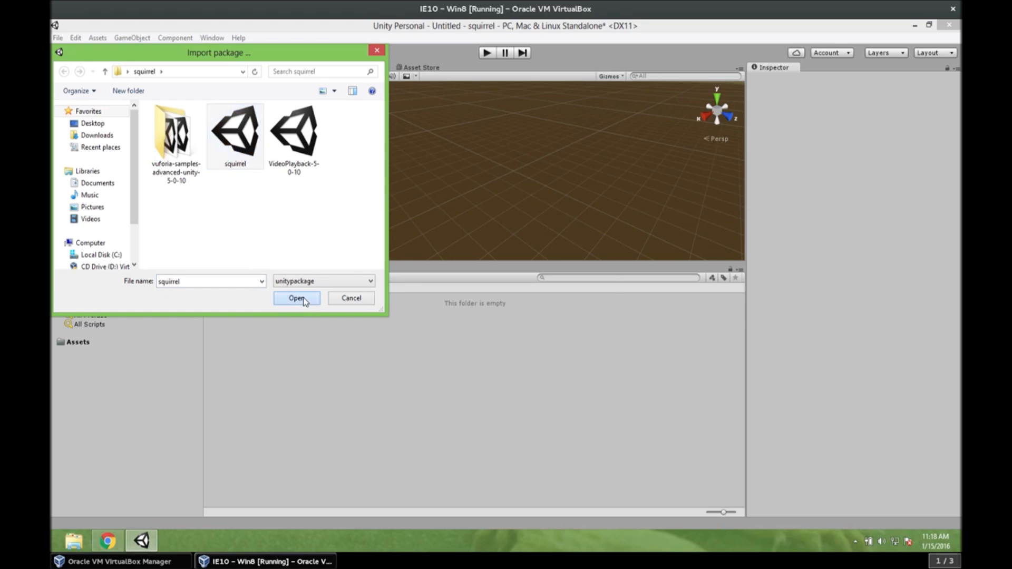
{"action": "left_click", "coordinate": [224, 228]}
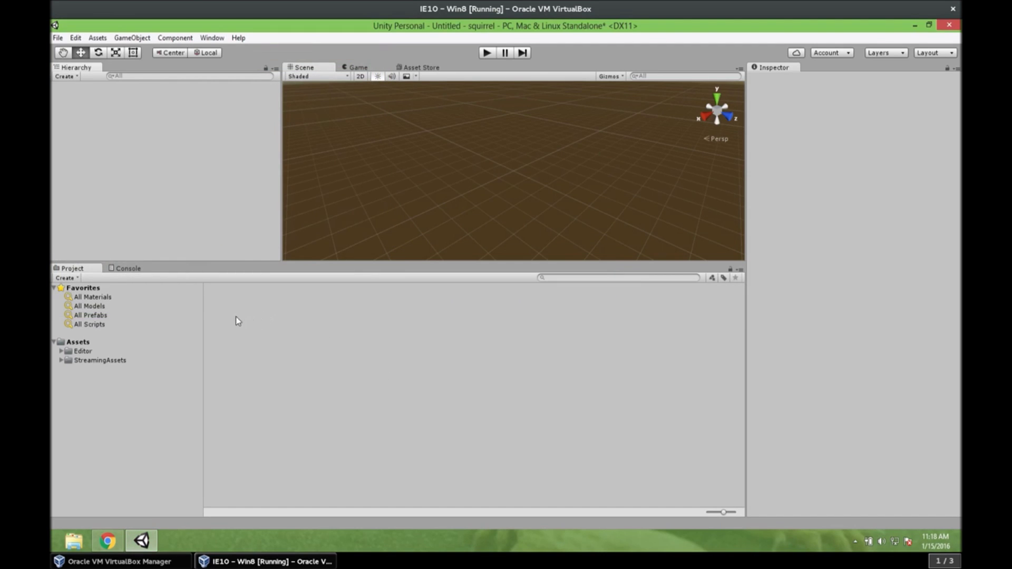
Import the VideoPlayback-5-0-10 custom package with all of its files.
{"action": "left_click", "coordinate": [101, 39]}
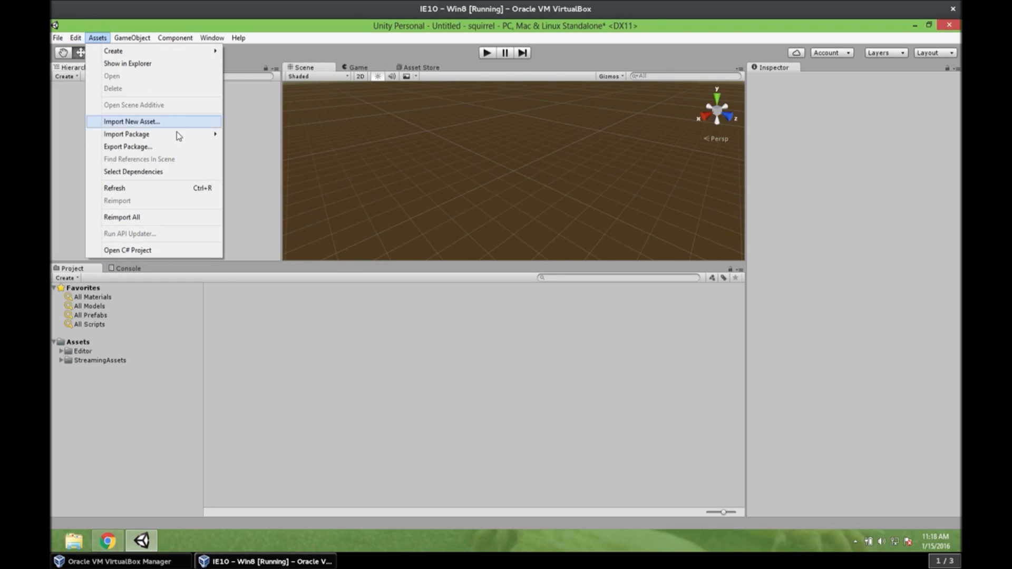
{"action": "mouse_move", "coordinate": [179, 135]}
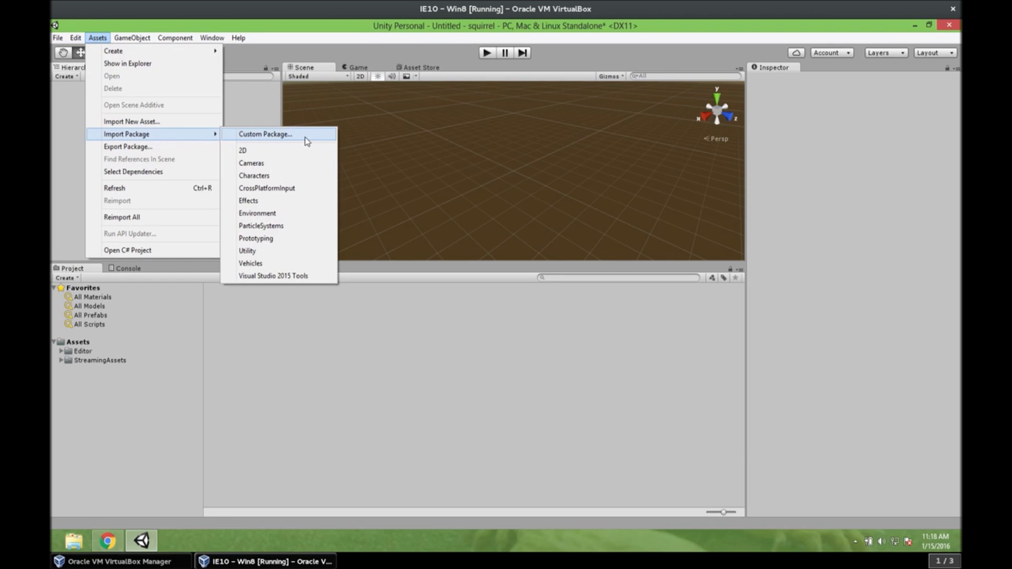
{"action": "left_click", "coordinate": [274, 135]}
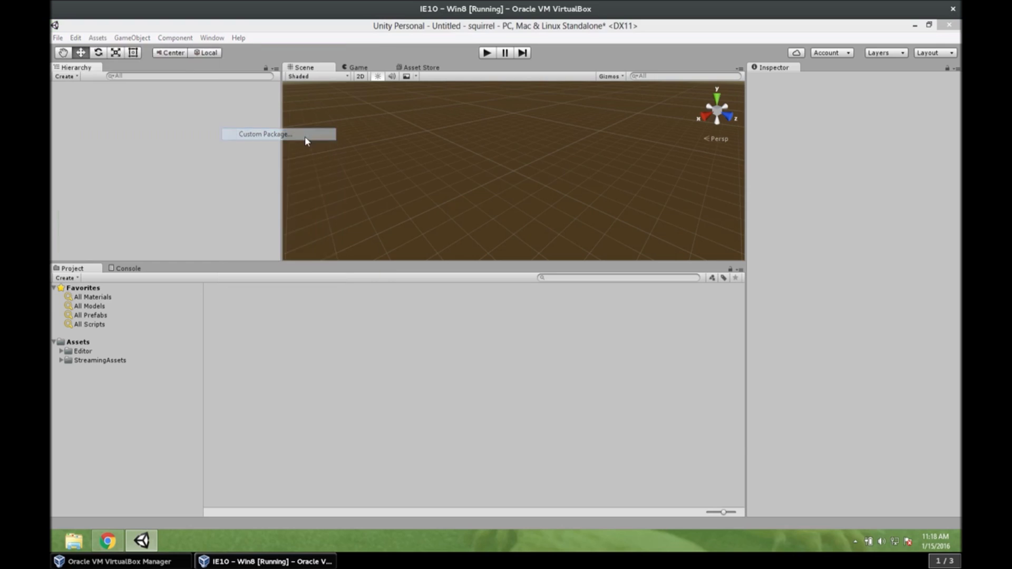
{"action": "left_click", "coordinate": [303, 158]}
{"action": "double_click", "coordinate": [303, 158]}
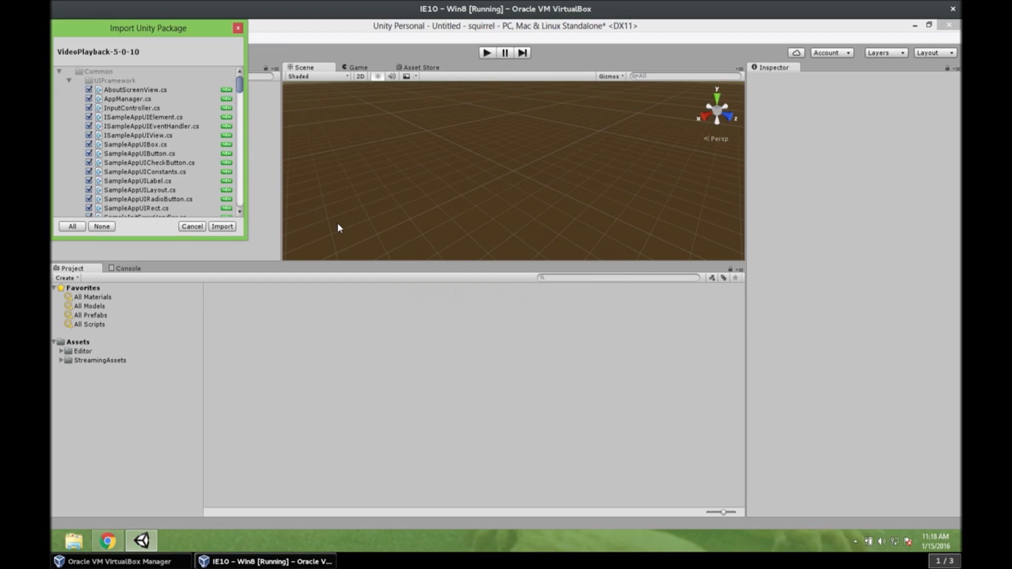
{"action": "left_click", "coordinate": [223, 227]}
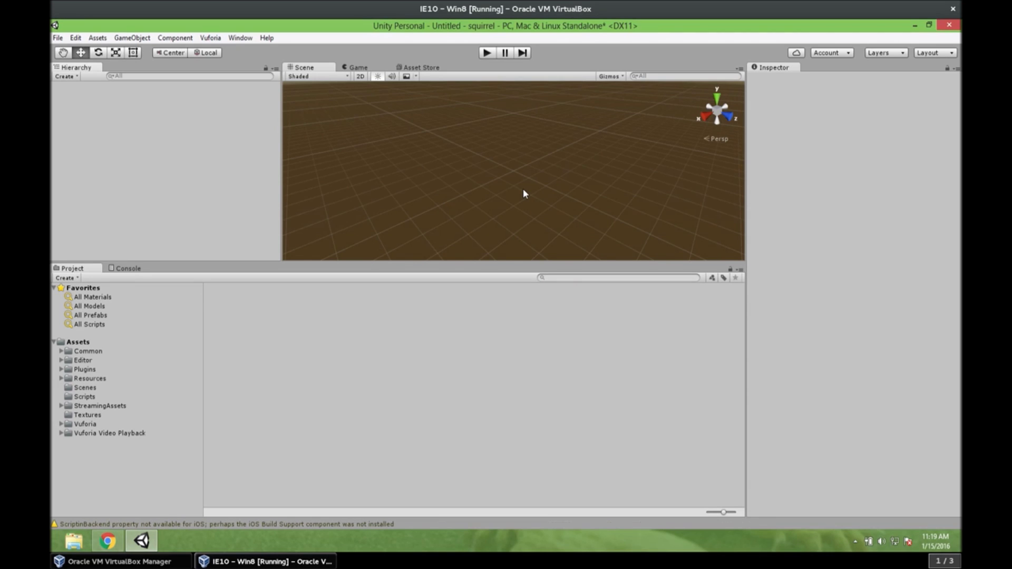
Drag the ARCamera prefab from Assets/Vuforia/Prefabs into the Hierarchy.
{"action": "left_click", "coordinate": [85, 425]}
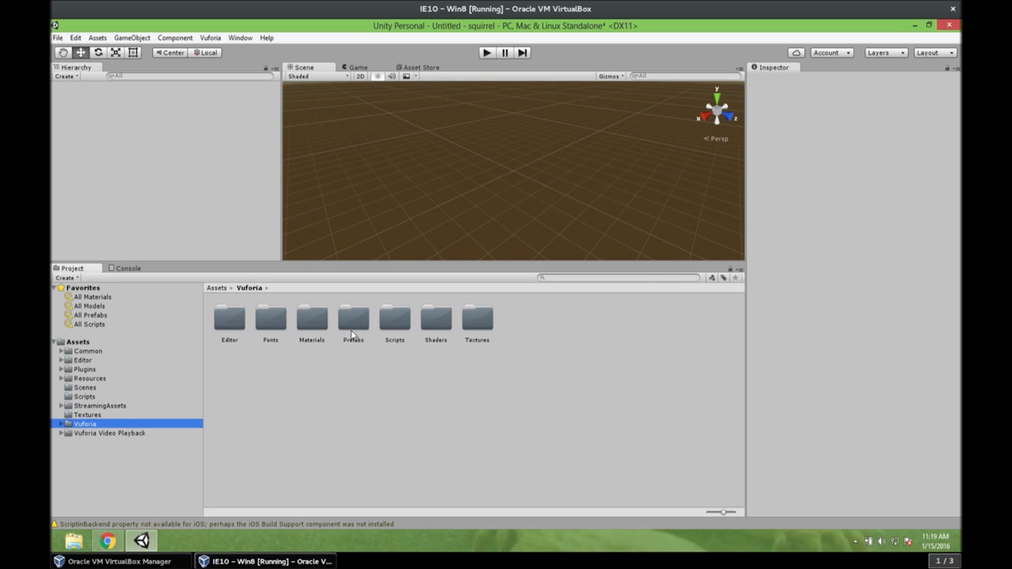
{"action": "double_click", "coordinate": [352, 320]}
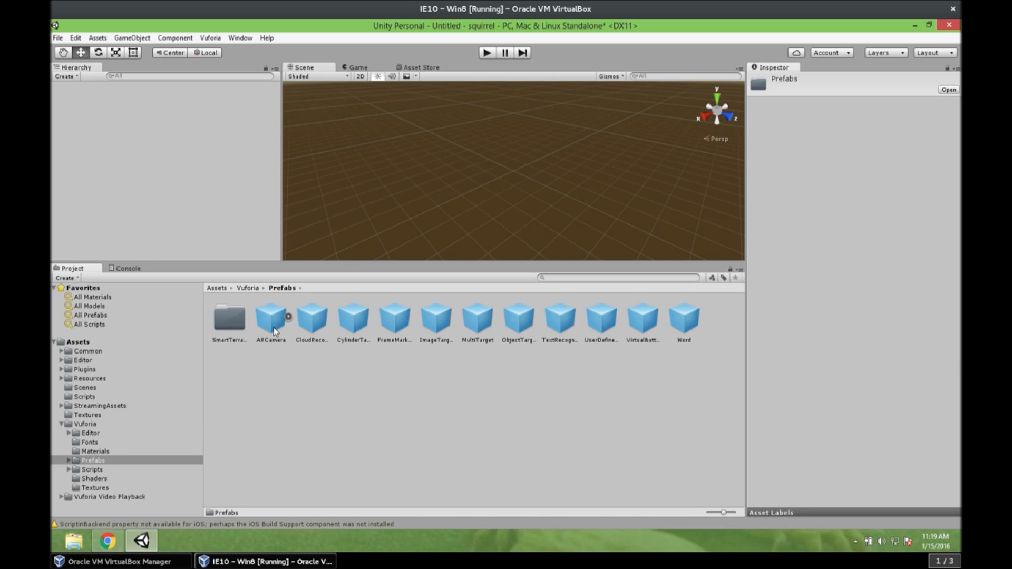
{"action": "left_click_drag", "start_coordinate": [273, 331], "coordinate": [213, 205]}
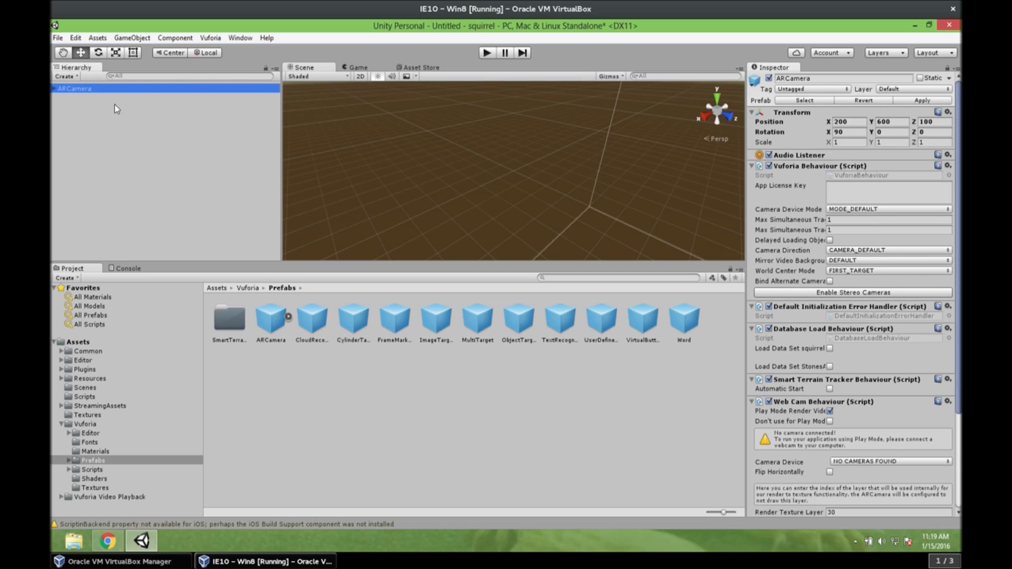
Set the ARCamera position to 0, 0, 0, then return to the Vuforia portal for the license key.
{"action": "left_click", "coordinate": [855, 120]}
{"action": "type", "text": "0"}
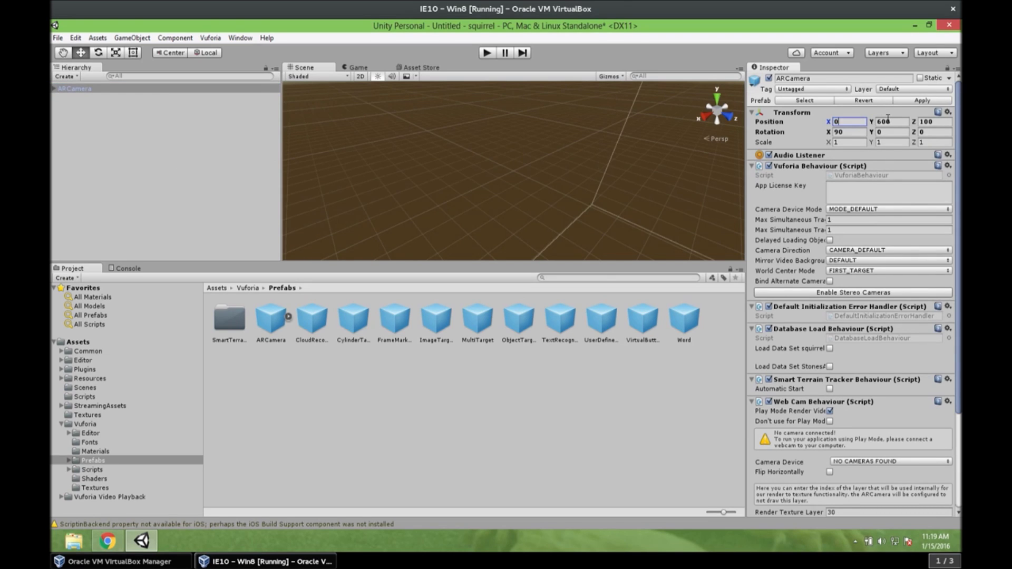
{"action": "left_click", "coordinate": [891, 122]}
{"action": "type", "text": "0"}
{"action": "left_click", "coordinate": [929, 121]}
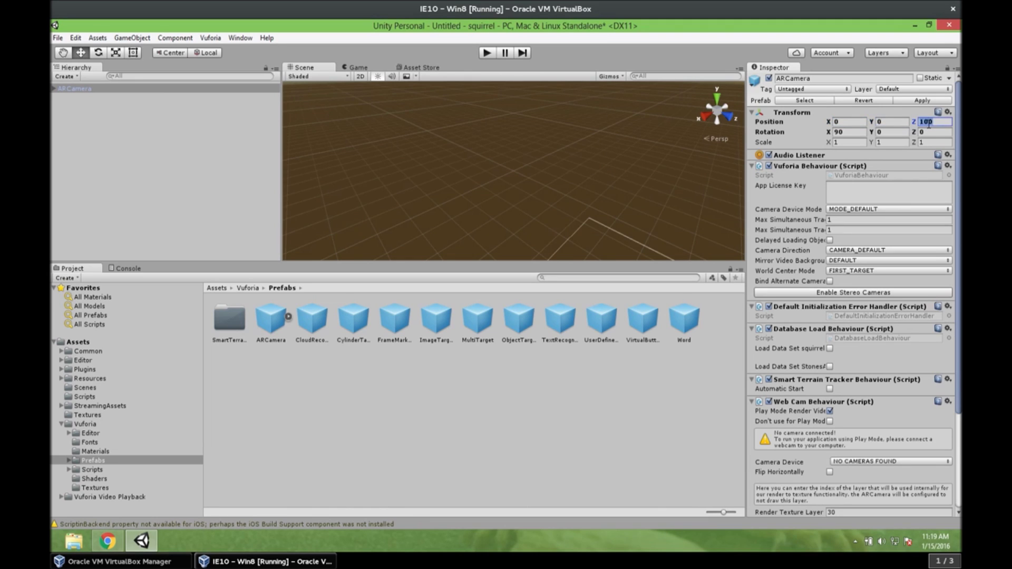
{"action": "type", "text": "0"}
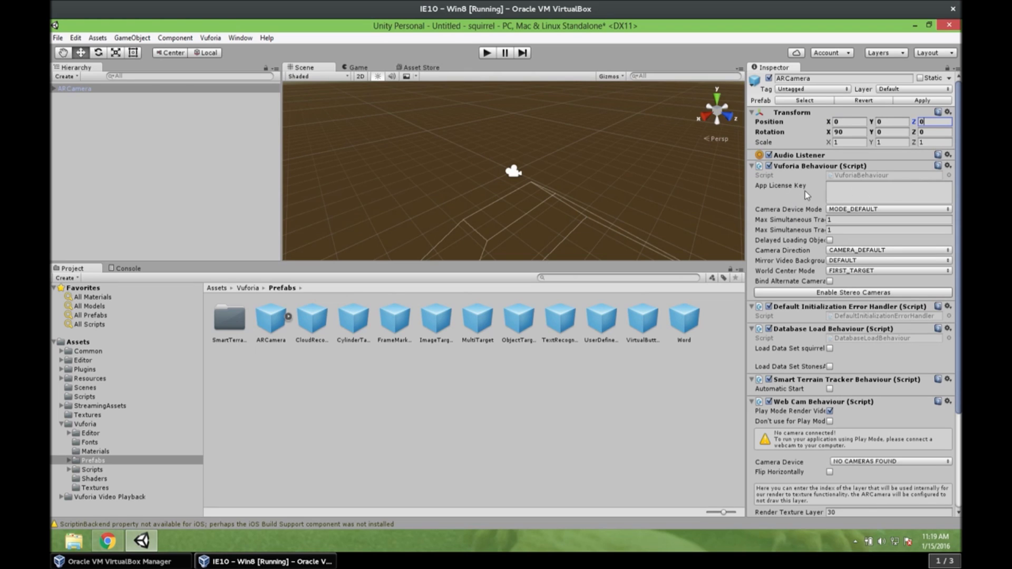
{"action": "left_click", "coordinate": [865, 191]}
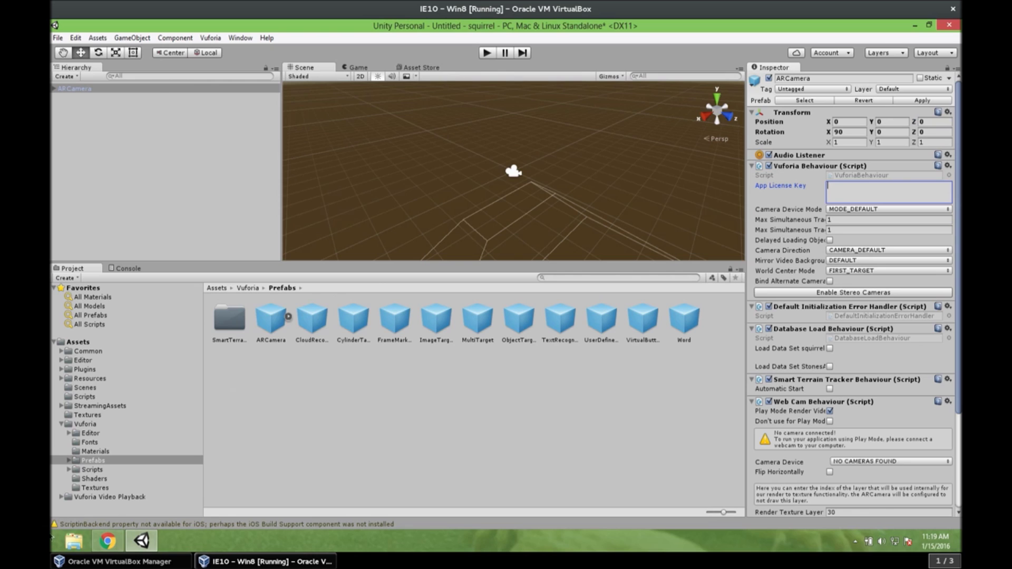
{"action": "left_click", "coordinate": [108, 541]}
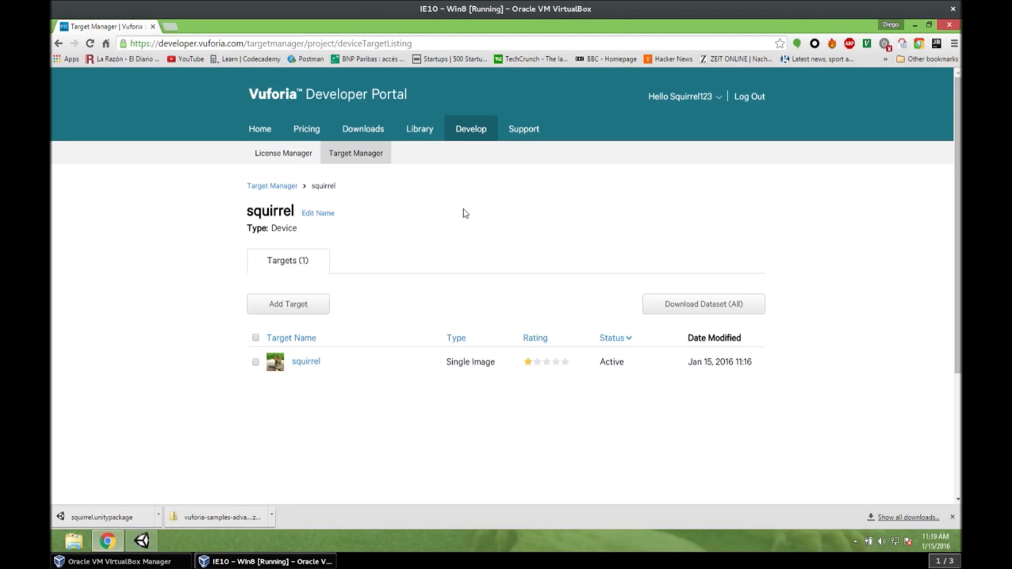
Select the squirrel license's full key in the License Manager, then return to Unity.
{"action": "left_click", "coordinate": [283, 154]}
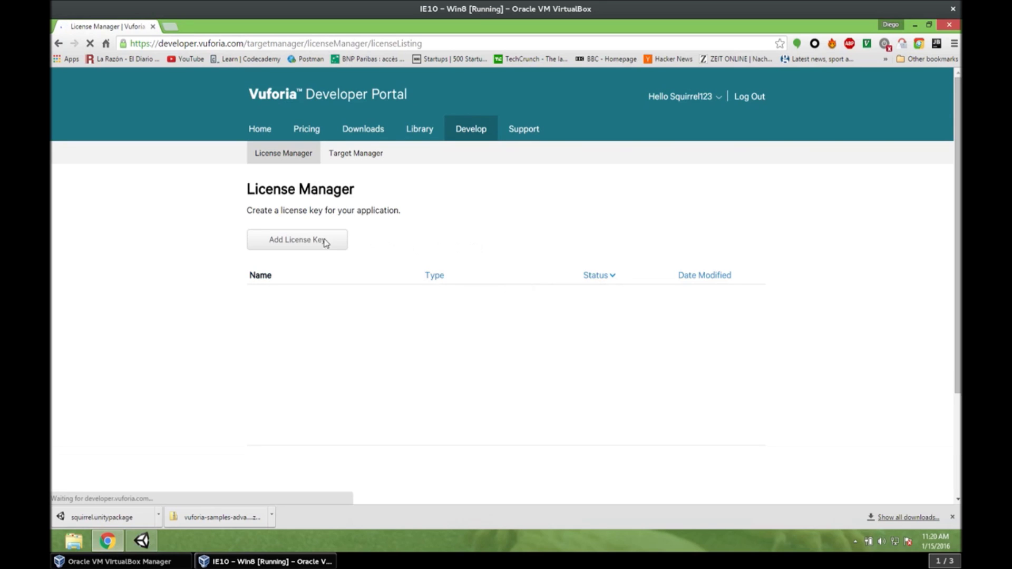
{"action": "left_click", "coordinate": [271, 296]}
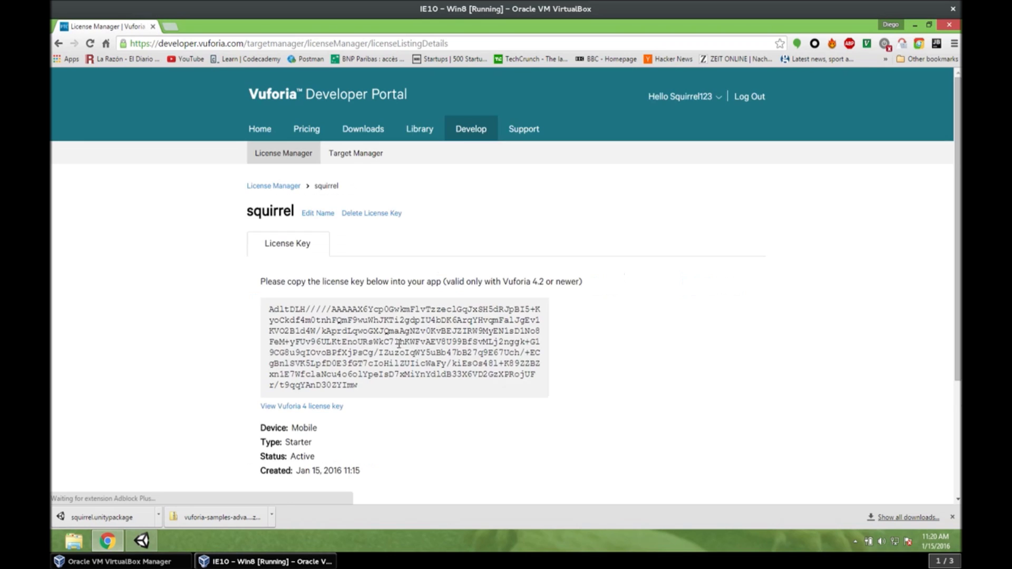
{"action": "left_click_drag", "start_coordinate": [362, 390], "coordinate": [332, 375]}
{"action": "left_click_drag", "start_coordinate": [279, 344], "coordinate": [244, 316]}
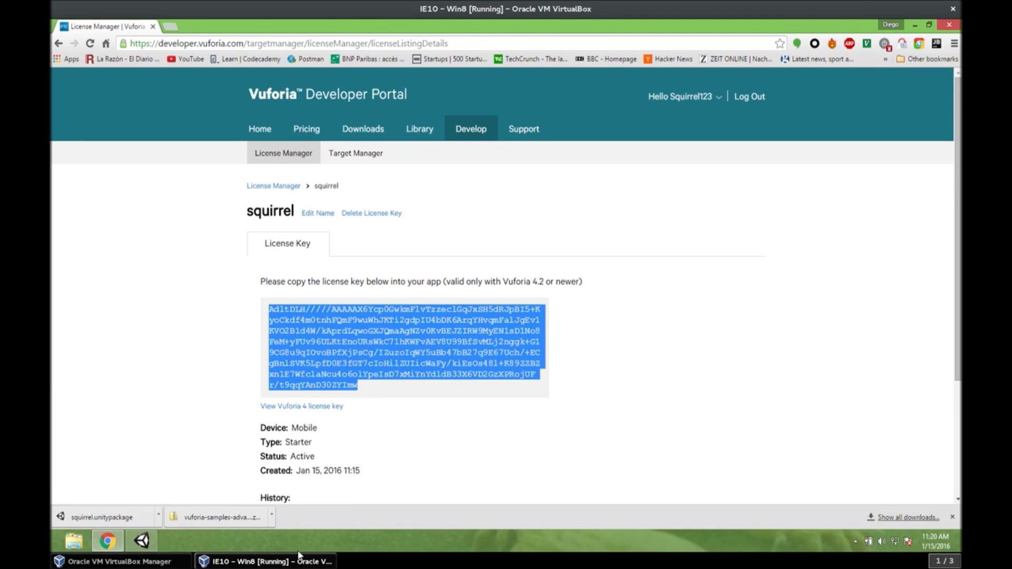
{"action": "left_click", "coordinate": [142, 540]}
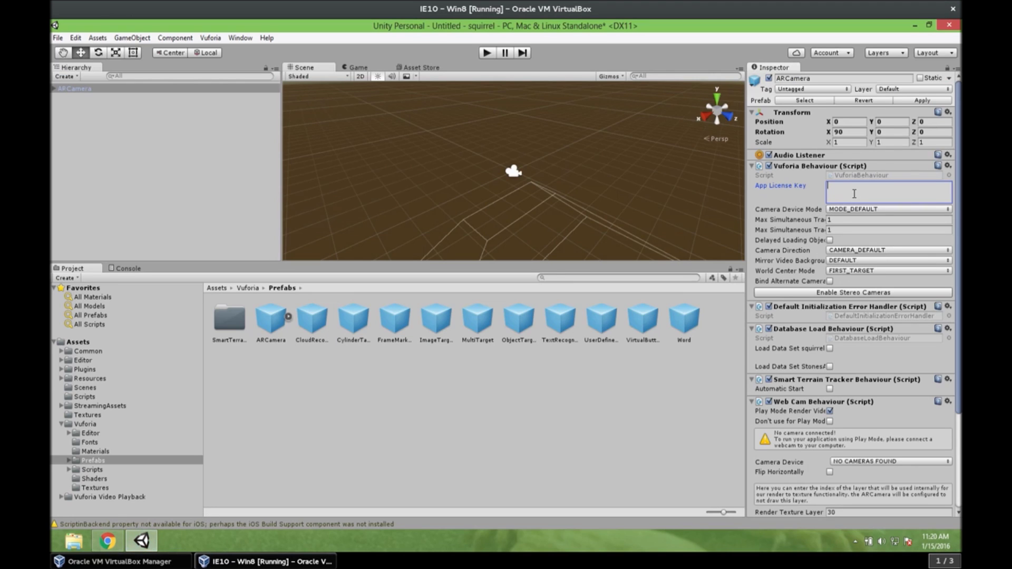
Paste the app license key, tick Enable Stereo Cameras, and load and activate the squirrel data set.
{"action": "key", "text": "ctrl+v"}
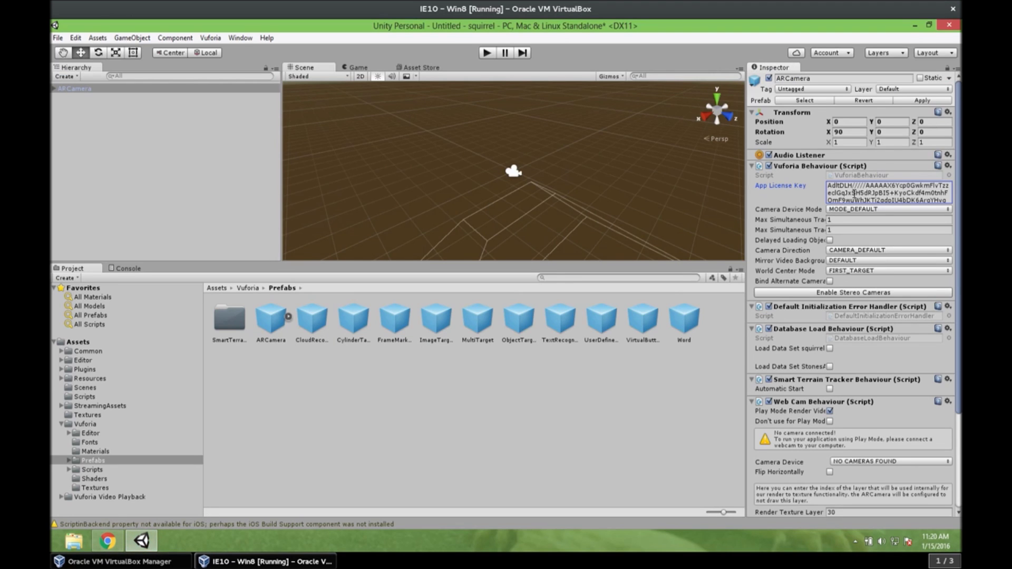
{"action": "left_click", "coordinate": [855, 293]}
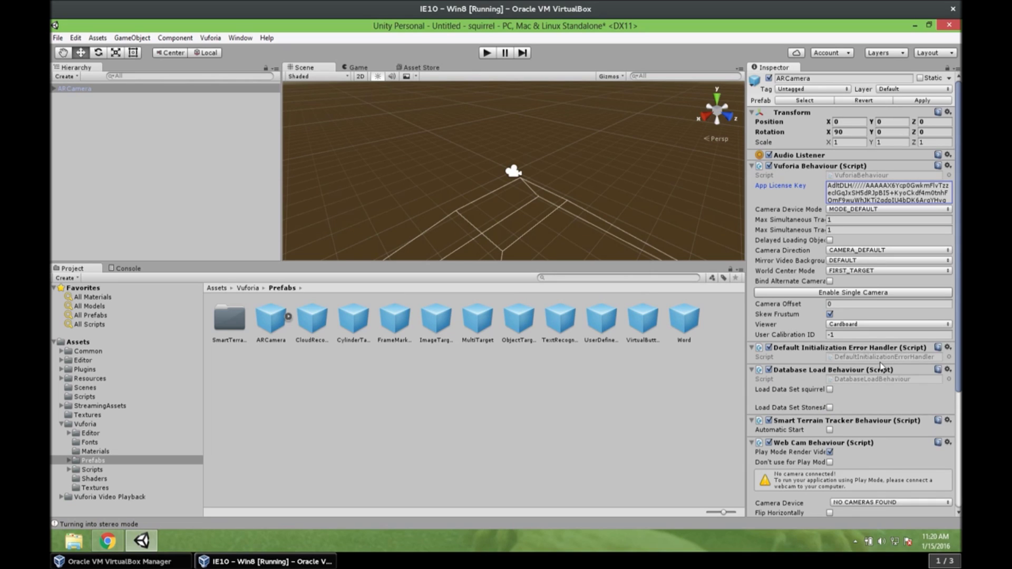
{"action": "left_click", "coordinate": [830, 389]}
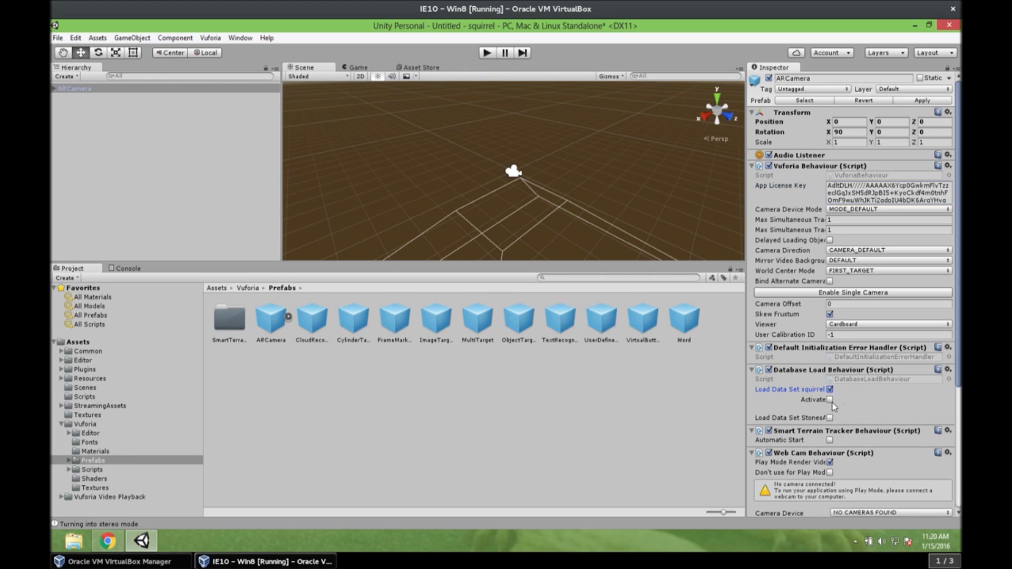
{"action": "left_click", "coordinate": [831, 400]}
Add an ImageTarget using the squirrel data set and set its scale to 10.
{"action": "left_click", "coordinate": [436, 332]}
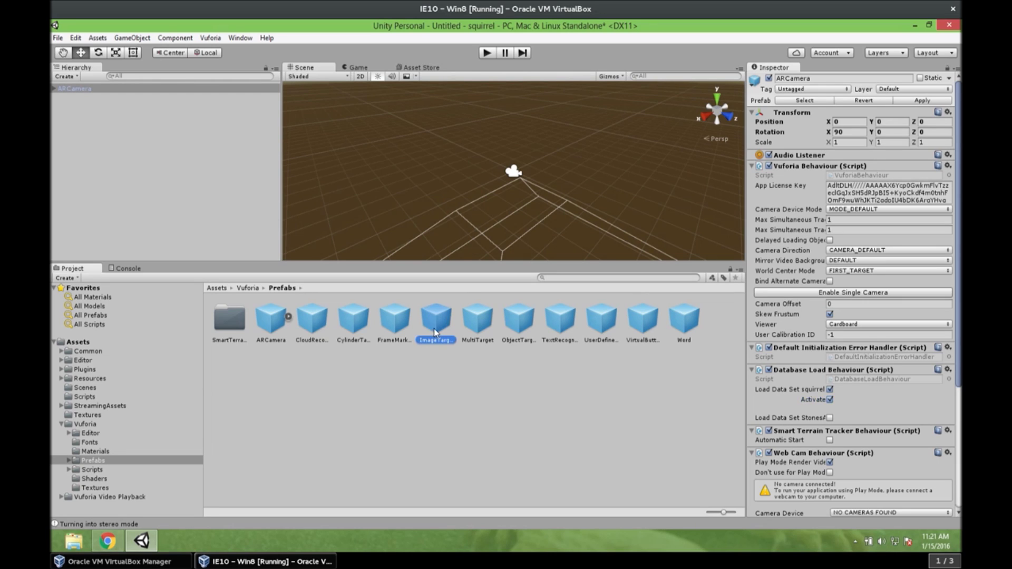
{"action": "left_click_drag", "start_coordinate": [436, 332], "coordinate": [140, 176]}
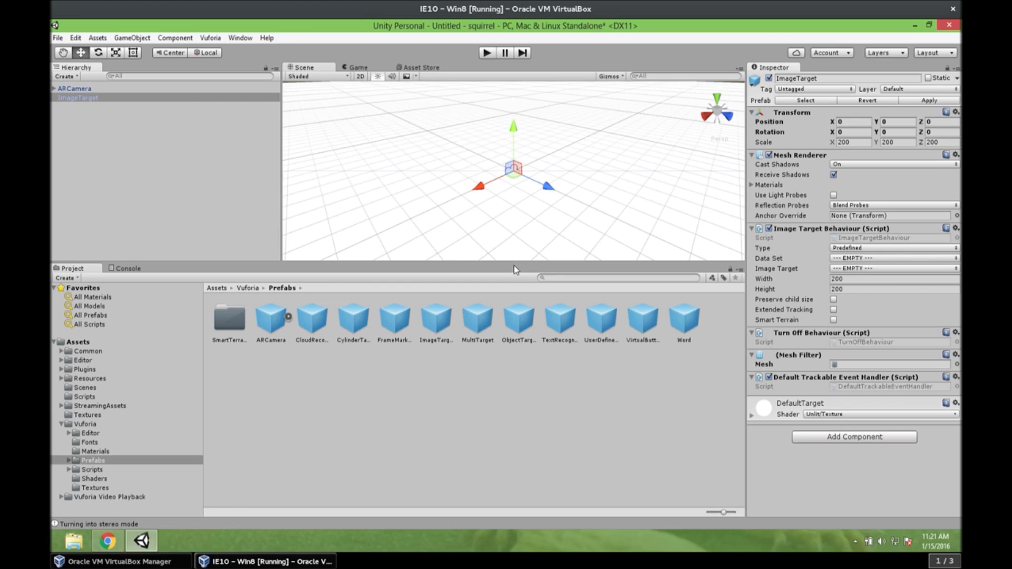
{"action": "left_click", "coordinate": [900, 258]}
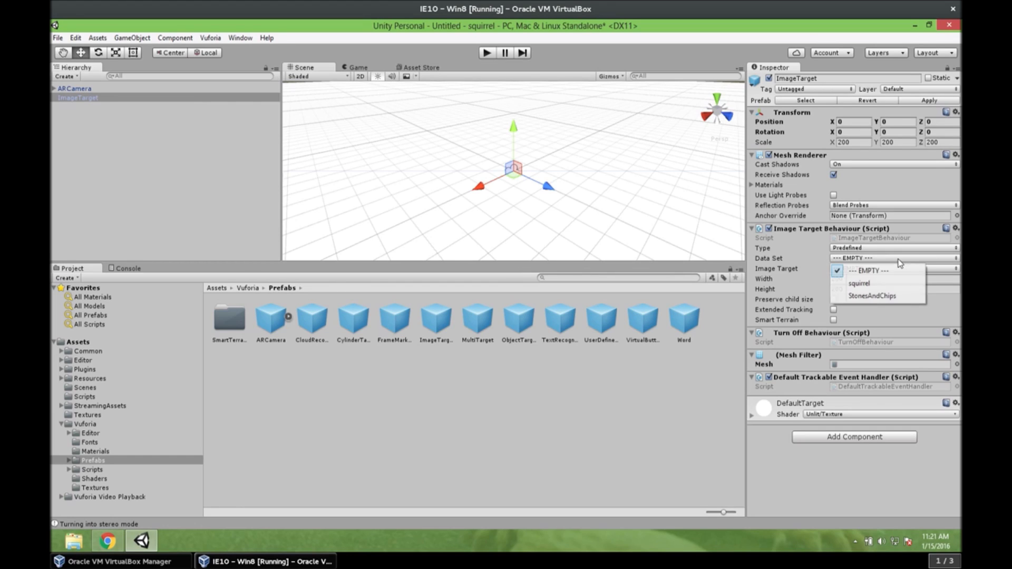
{"action": "left_click", "coordinate": [860, 283]}
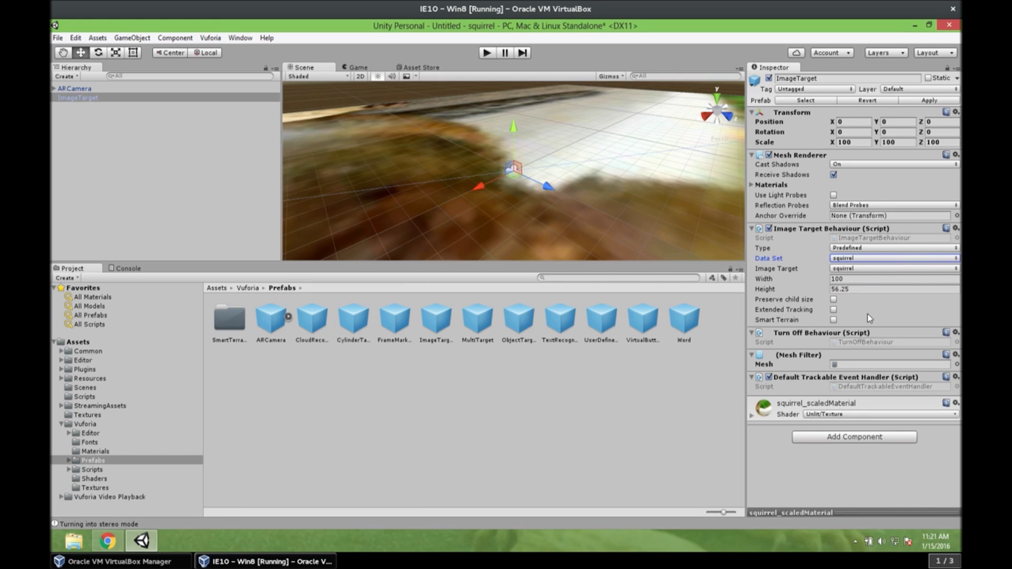
{"action": "left_click", "coordinate": [849, 143]}
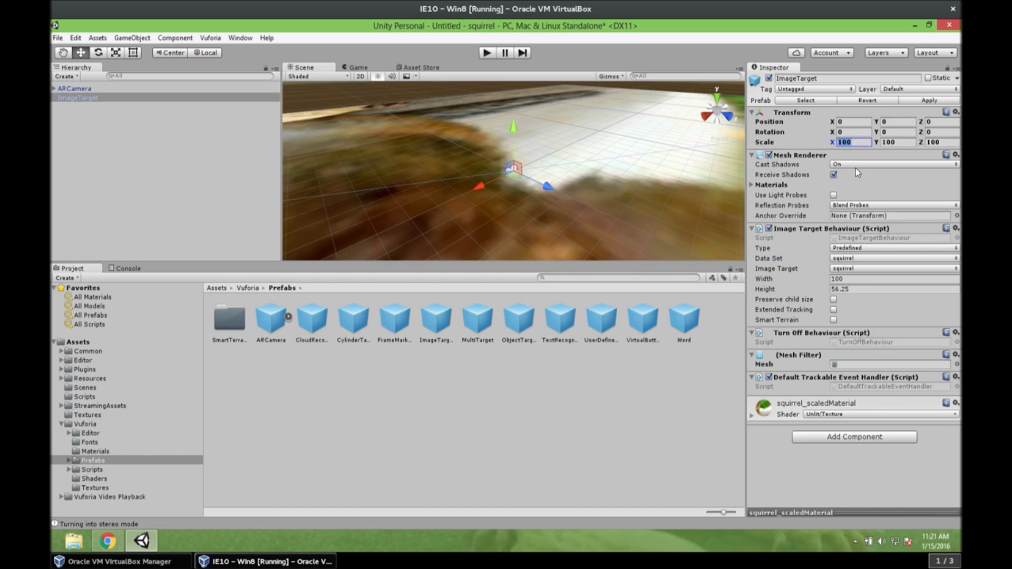
{"action": "type", "text": "10"}
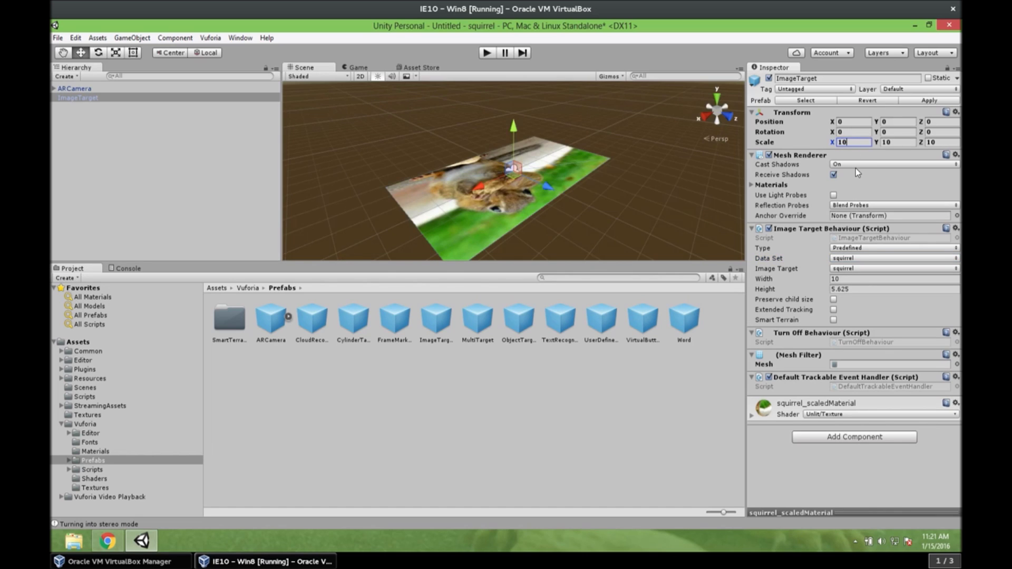
Remove the ImageTarget's Default Trackable Event Handler and add the Trackable Event Handler script.
{"action": "right_click", "coordinate": [824, 379]}
{"action": "left_click", "coordinate": [886, 415]}
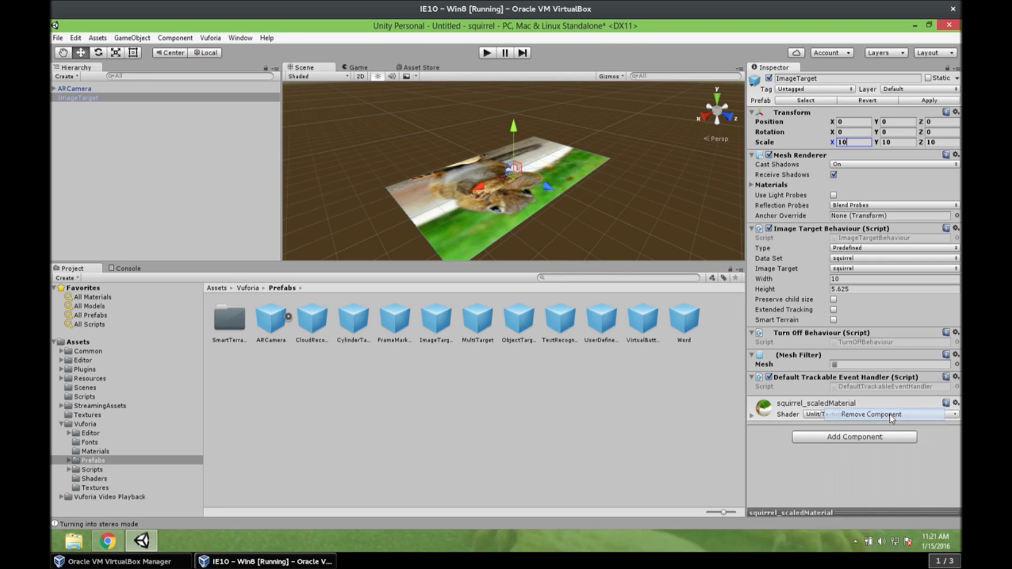
{"action": "left_click", "coordinate": [847, 416]}
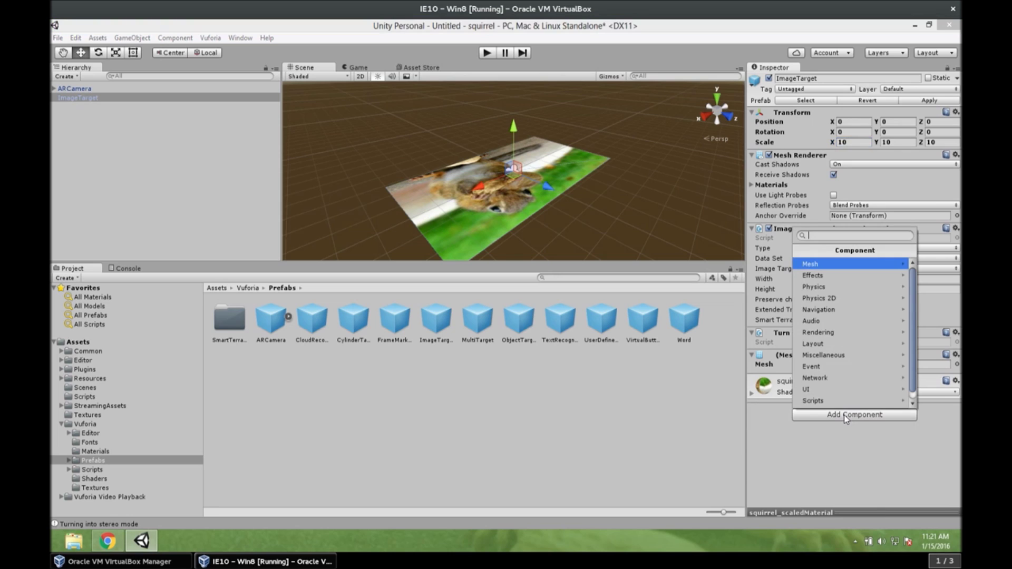
{"action": "left_click", "coordinate": [847, 401]}
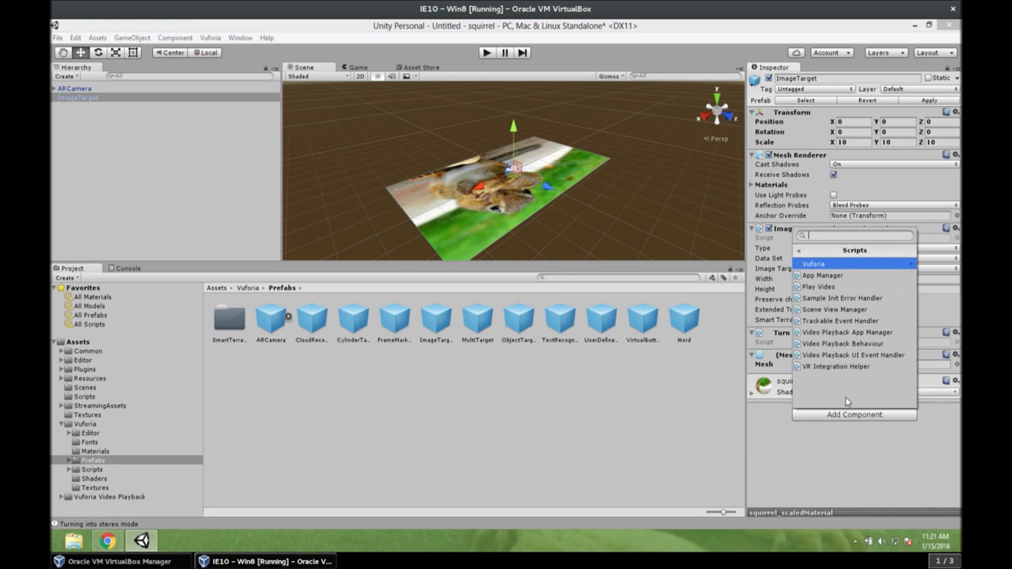
{"action": "left_click", "coordinate": [866, 321]}
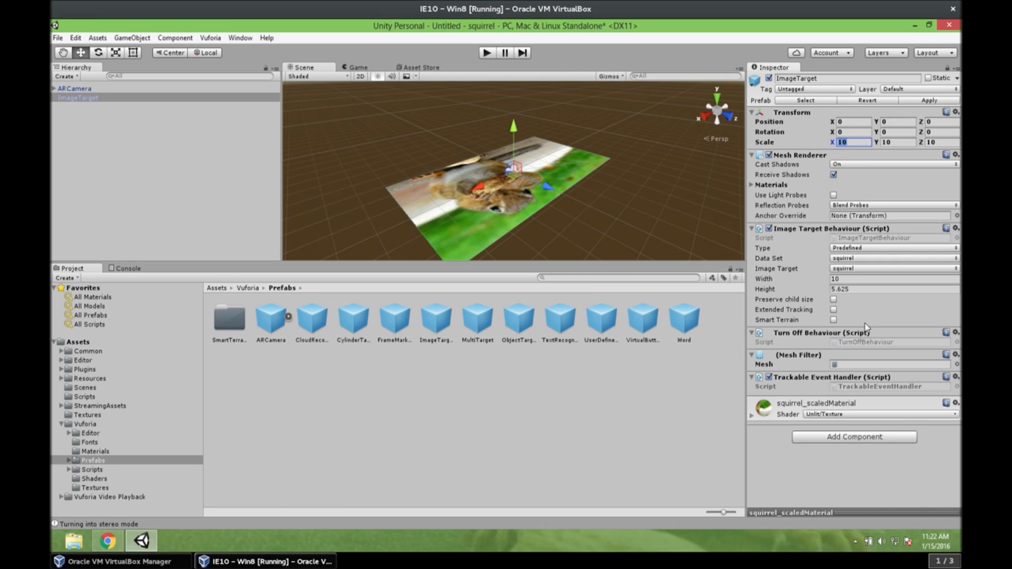
Drag the Video prefab from Vuforia Video Playback/Prefabs onto the ImageTarget.
{"action": "left_click", "coordinate": [98, 498]}
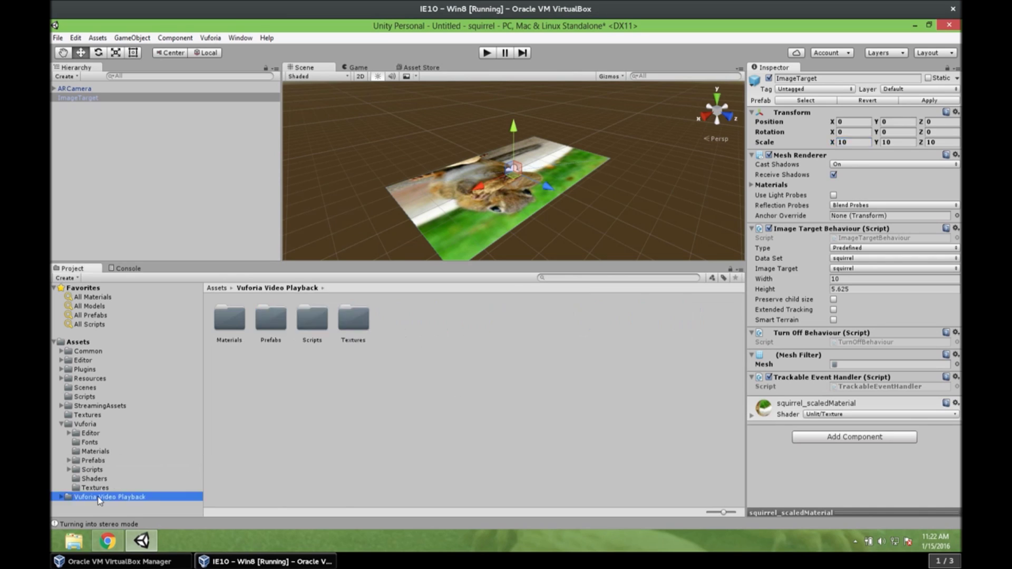
{"action": "double_click", "coordinate": [278, 331]}
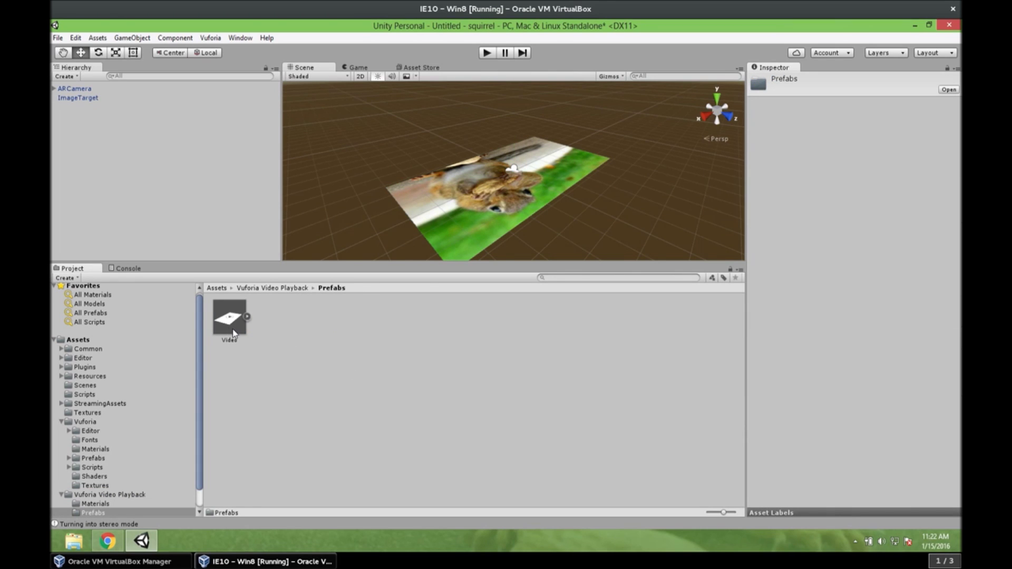
{"action": "left_click_drag", "start_coordinate": [234, 334], "coordinate": [84, 102]}
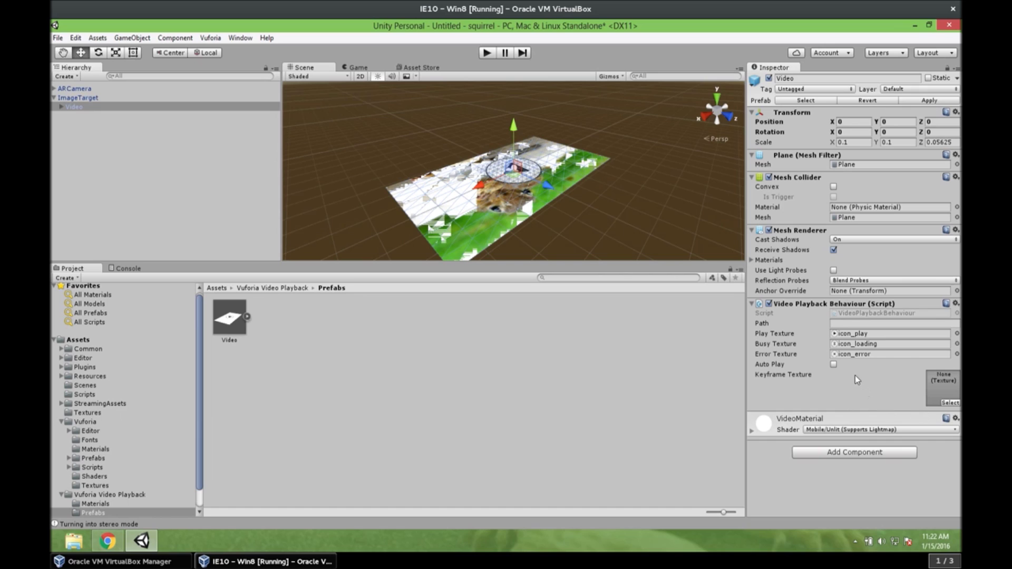
Enable Auto Play on the Video and show the StreamingAssets folder in the Project window.
{"action": "left_click", "coordinate": [834, 365]}
{"action": "left_click", "coordinate": [856, 323]}
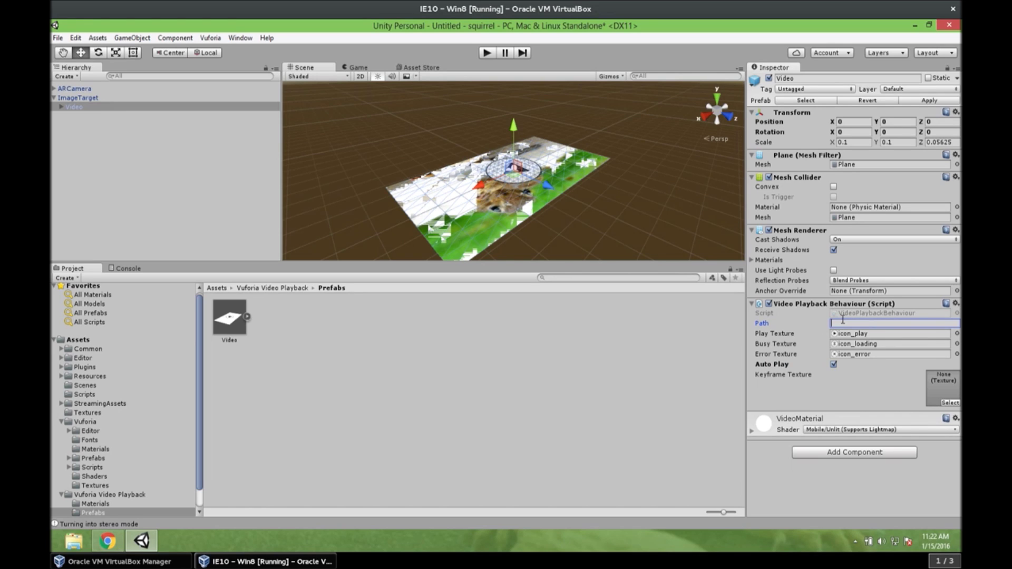
{"action": "left_click", "coordinate": [100, 404]}
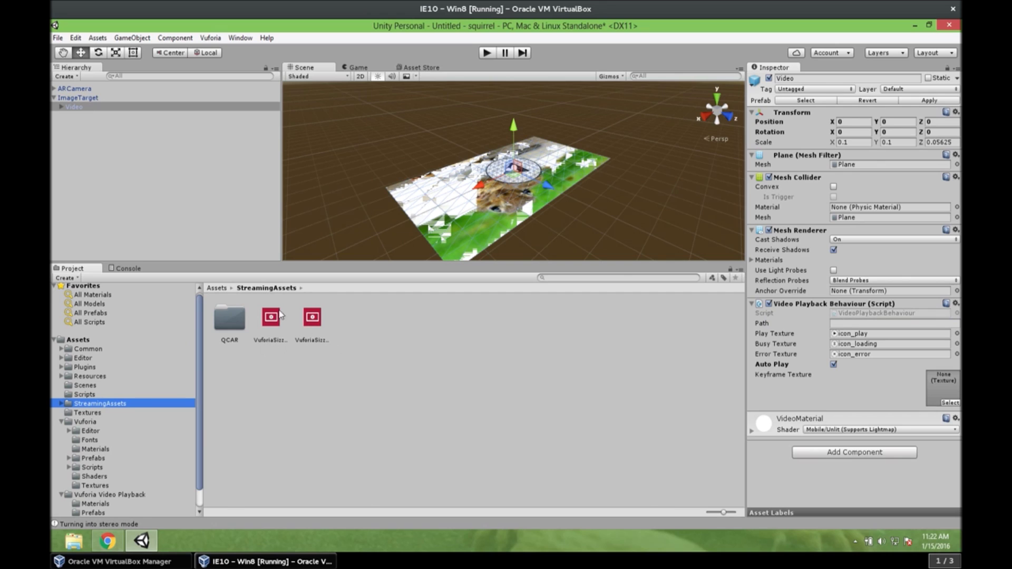
Import the travolta video into the StreamingAssets folder.
{"action": "right_click", "coordinate": [382, 333]}
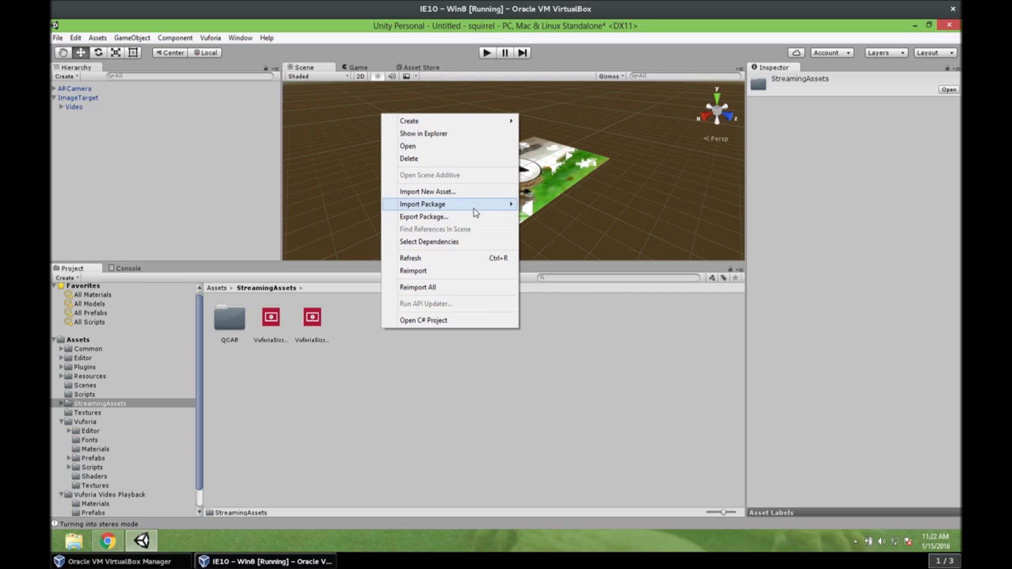
{"action": "left_click", "coordinate": [474, 194]}
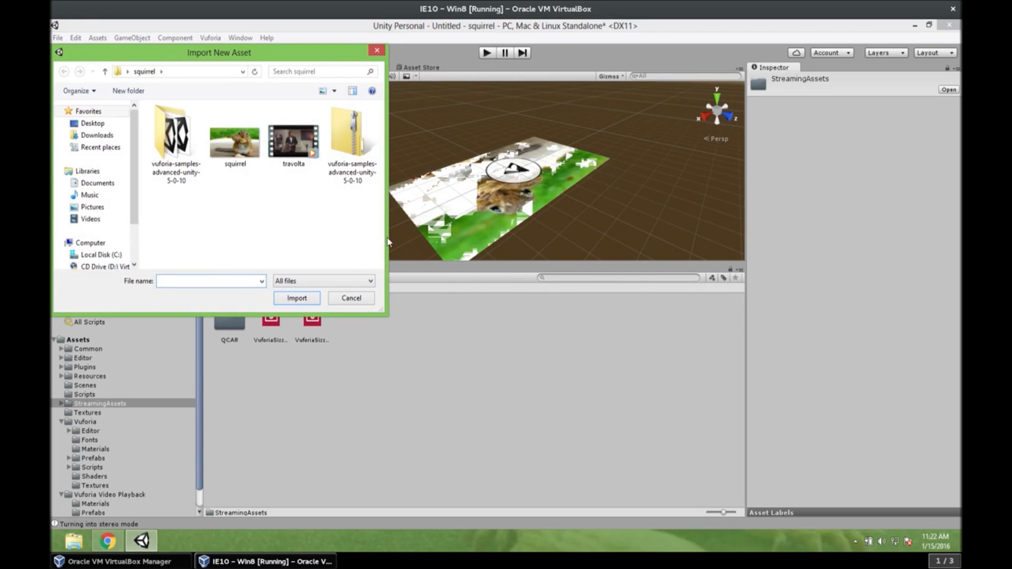
{"action": "double_click", "coordinate": [294, 145]}
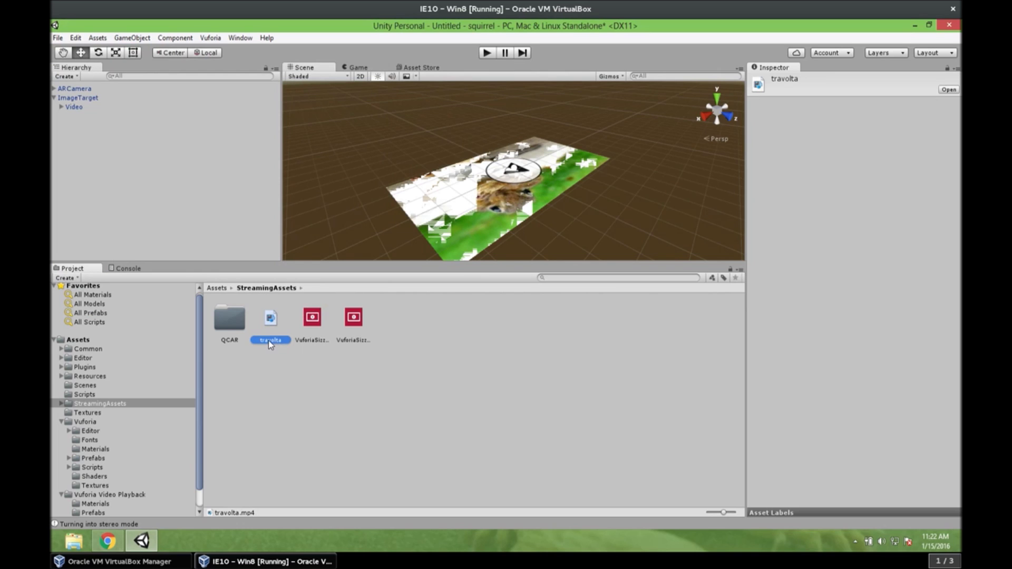
Set the Video object's Path field to travolta.mp4.
{"action": "left_click", "coordinate": [77, 106]}
{"action": "left_click", "coordinate": [849, 323]}
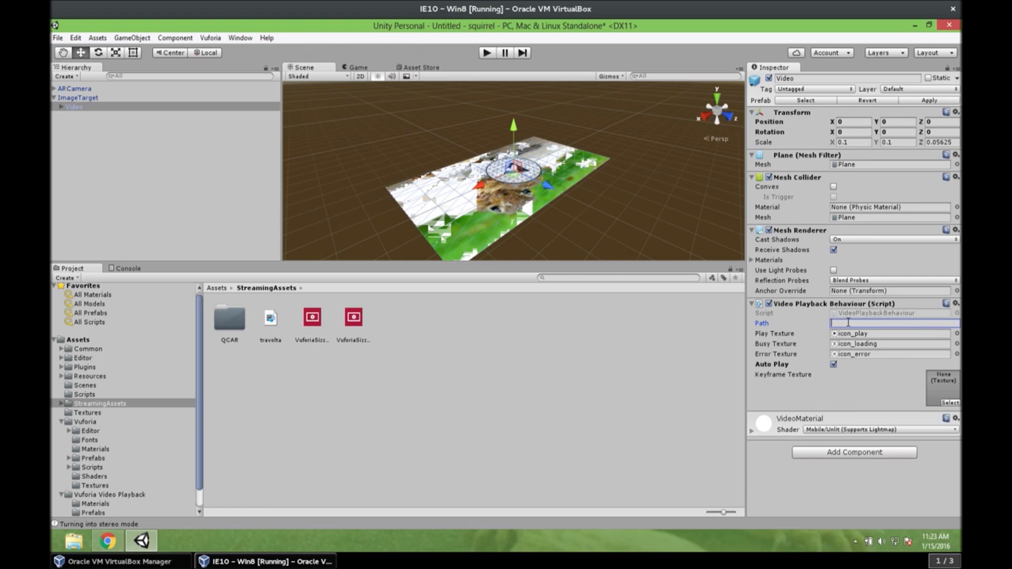
{"action": "type", "text": "travolt.mp4"}
{"action": "left_click", "coordinate": [852, 323]}
{"action": "type", "text": "a"}
Switch the build platform to Android and open its Player Settings.
{"action": "left_click", "coordinate": [60, 39]}
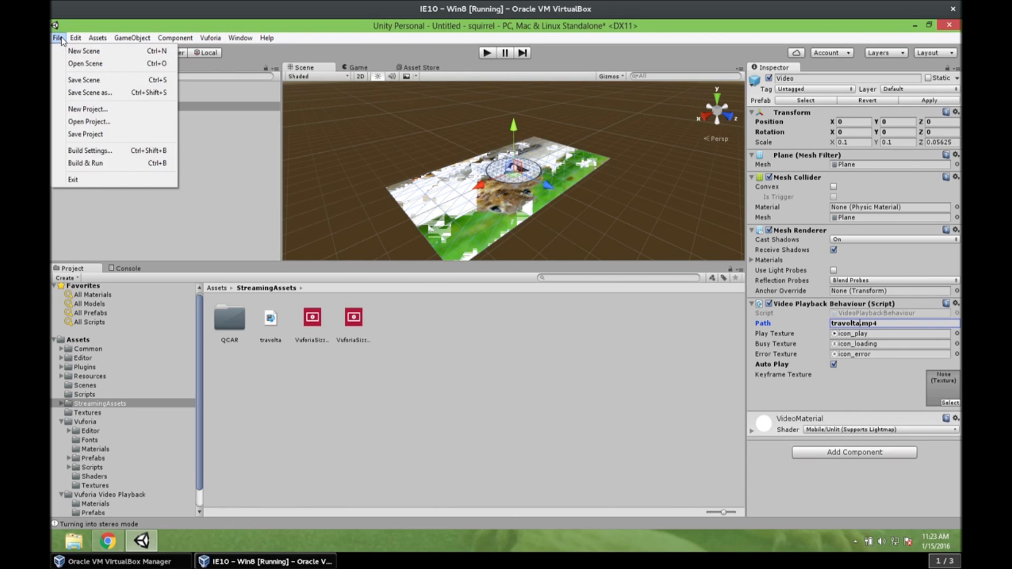
{"action": "left_click", "coordinate": [90, 151]}
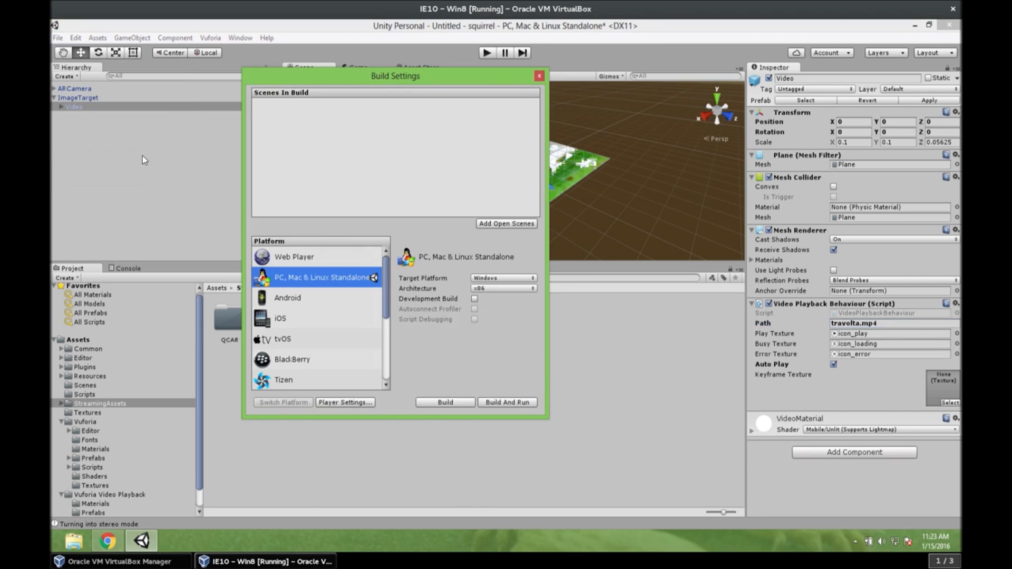
{"action": "left_click", "coordinate": [295, 299]}
{"action": "left_click", "coordinate": [353, 403]}
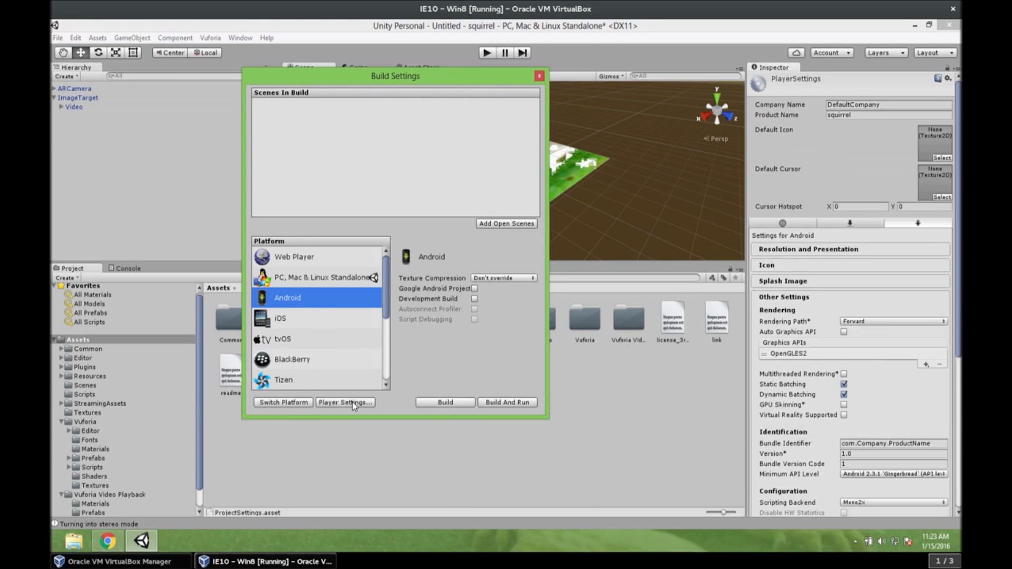
Set Company Name to SquirrelCompany and Product Name to SquirrelProduct.
{"action": "left_click", "coordinate": [891, 106]}
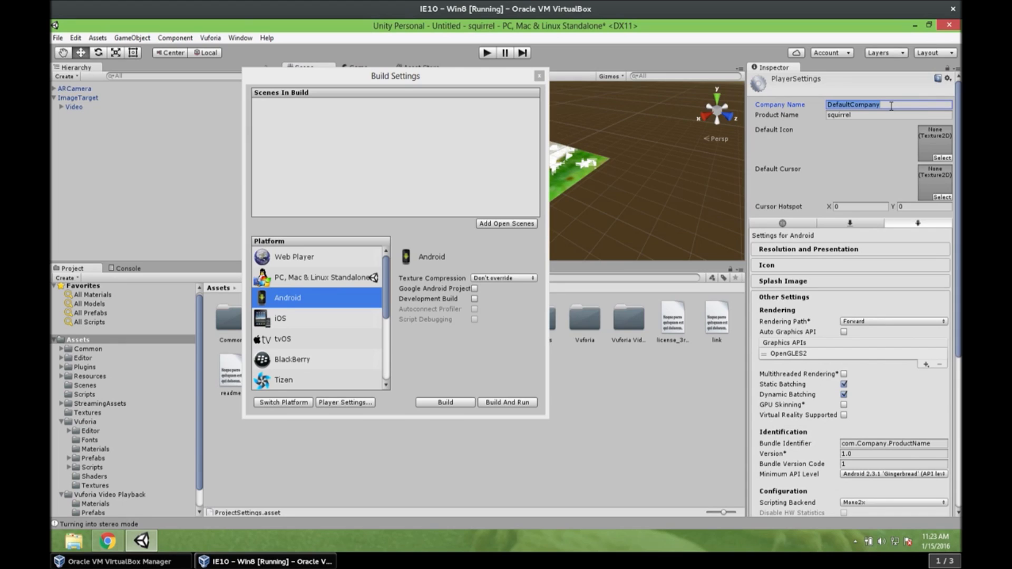
{"action": "type", "text": "SquirrelCompany"}
{"action": "key", "text": "Tab"}
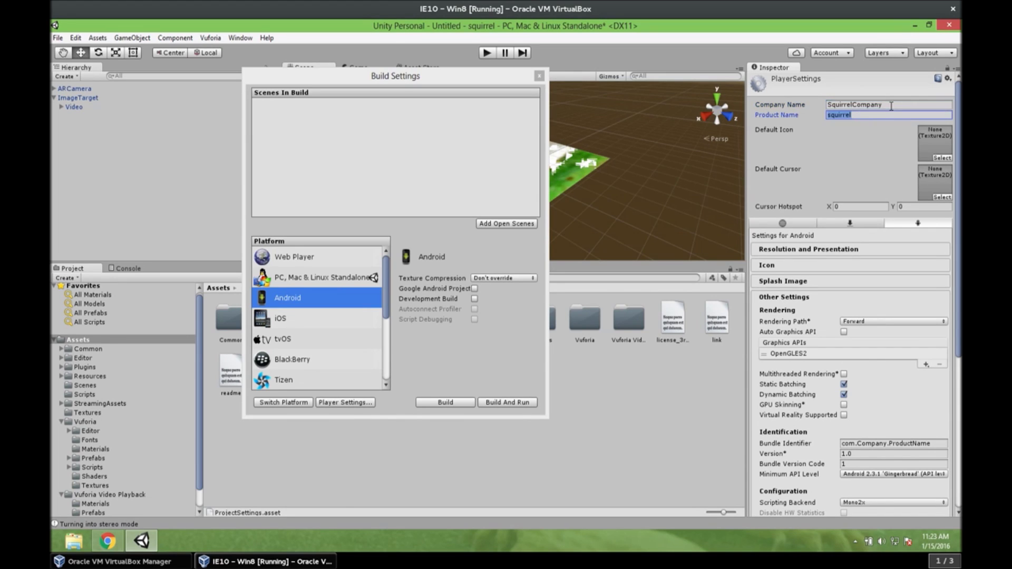
{"action": "type", "text": "Squir"}
Change the bundle identifier to com.SquirrelCompany.SquirrelProduct.
{"action": "double_click", "coordinate": [867, 443]}
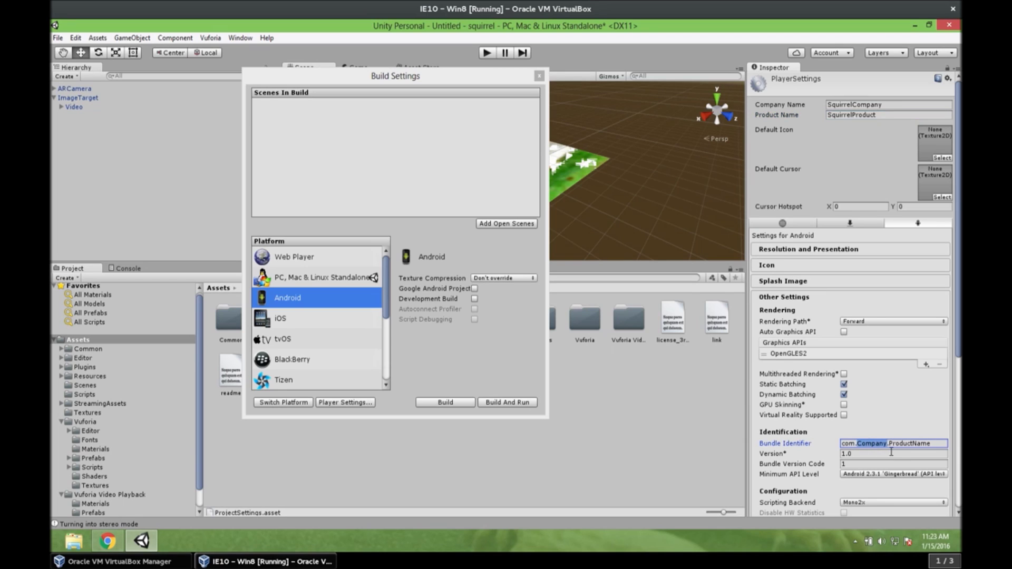
{"action": "type", "text": "SquirrelCompany"}
{"action": "double_click", "coordinate": [930, 443]}
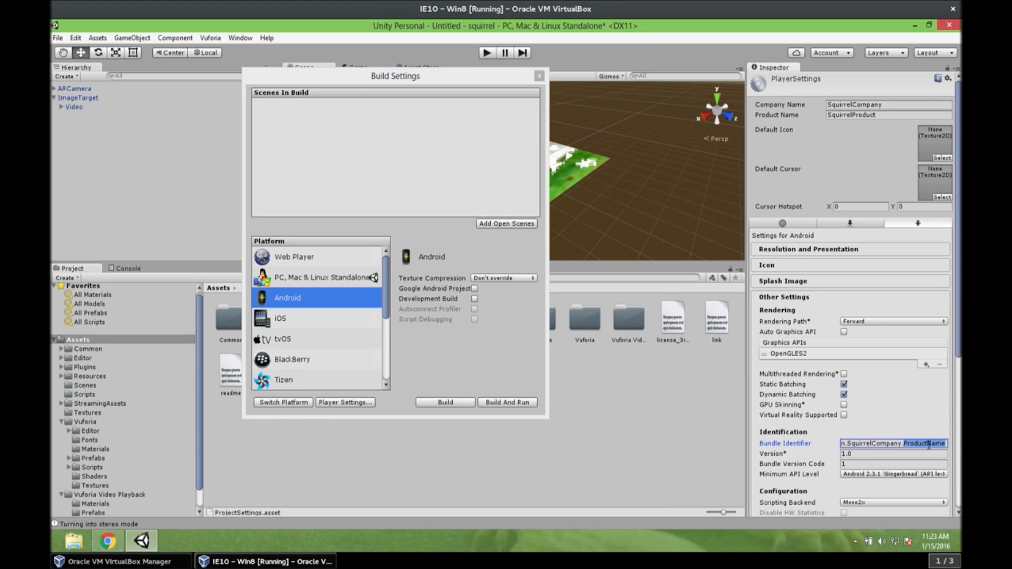
{"action": "type", "text": "SquirrelPr"}
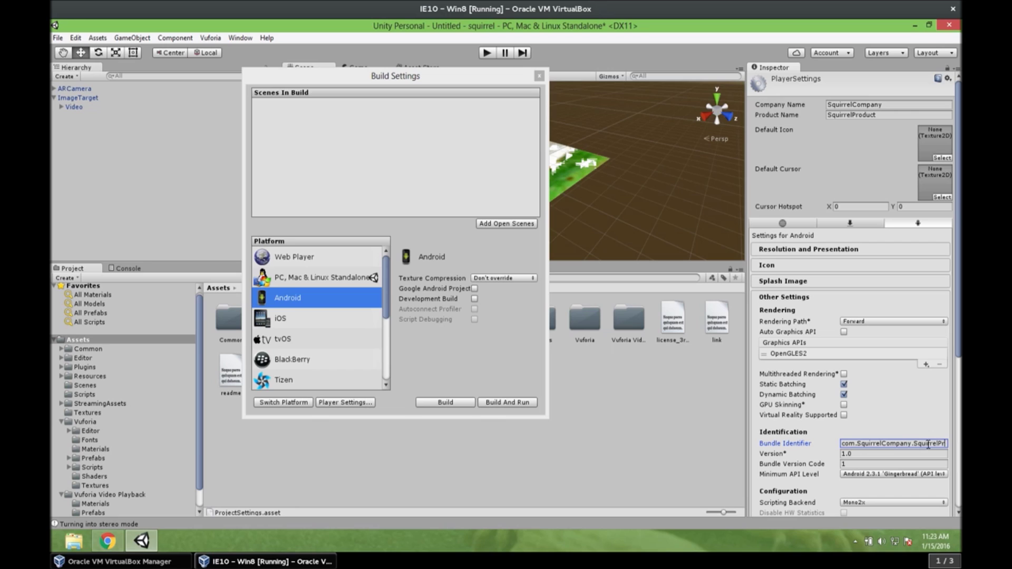
{"action": "type", "text": "oduct"}
Build the Android project, saving the APK under the name 'squirre'.
{"action": "left_click", "coordinate": [456, 403]}
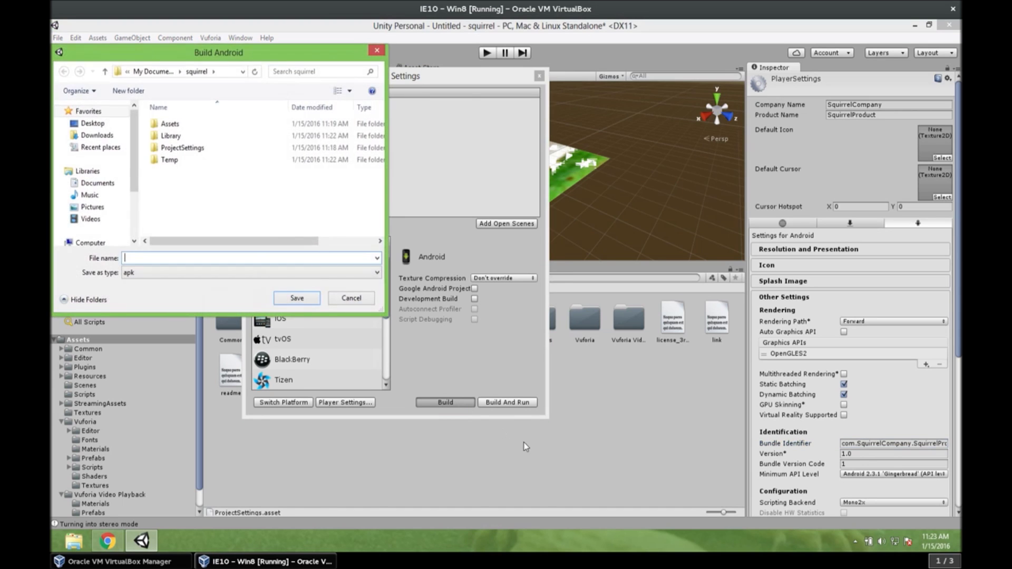
{"action": "type", "text": "squirrel"}
{"action": "left_click", "coordinate": [312, 299]}
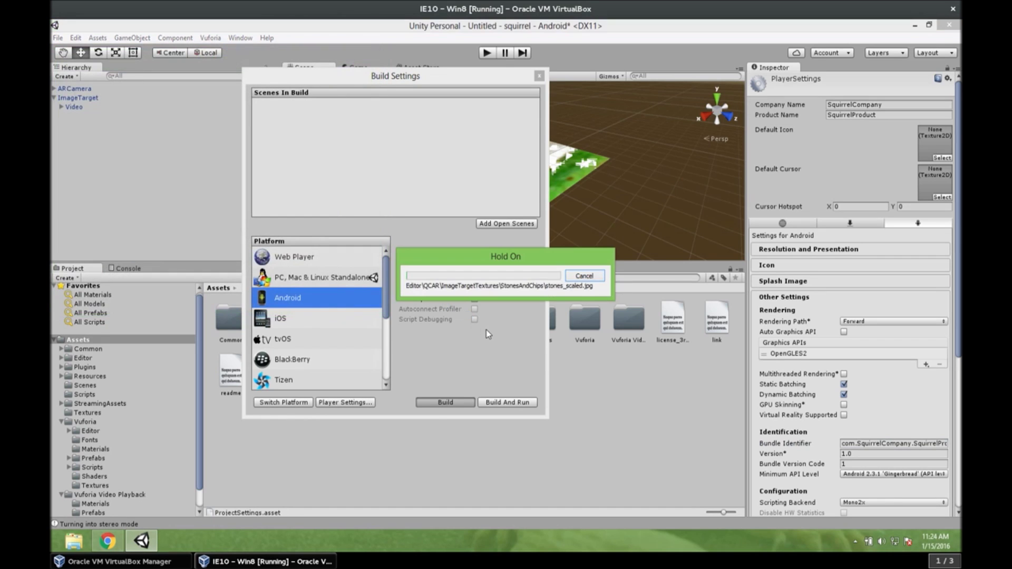